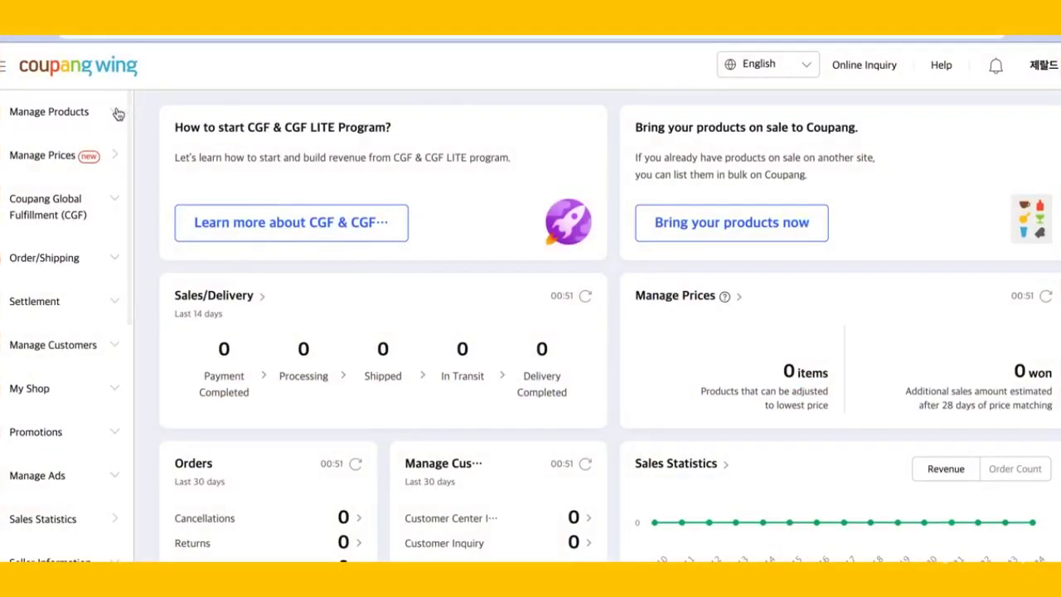
- Open List a Product under Manage Products and enter the display name 'Plain hair brush'
click(104, 113)
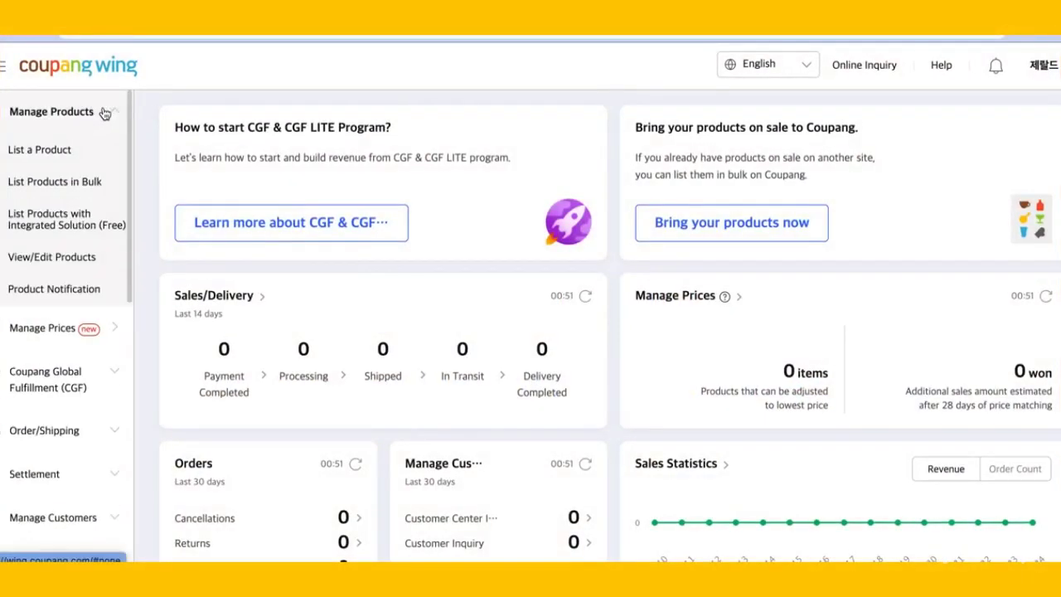
click(101, 158)
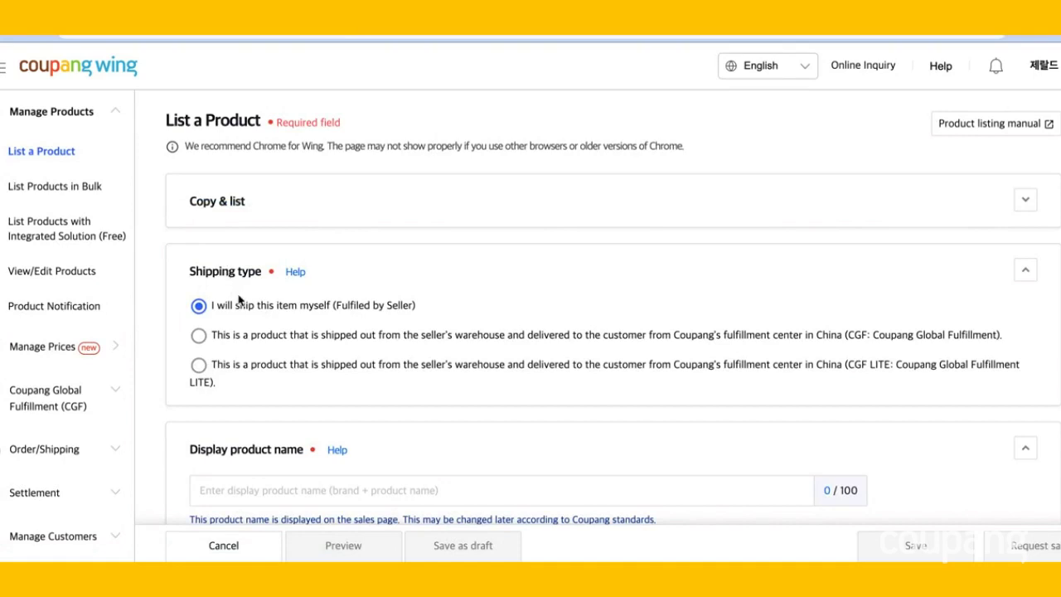
scroll(241, 304, down, 3)
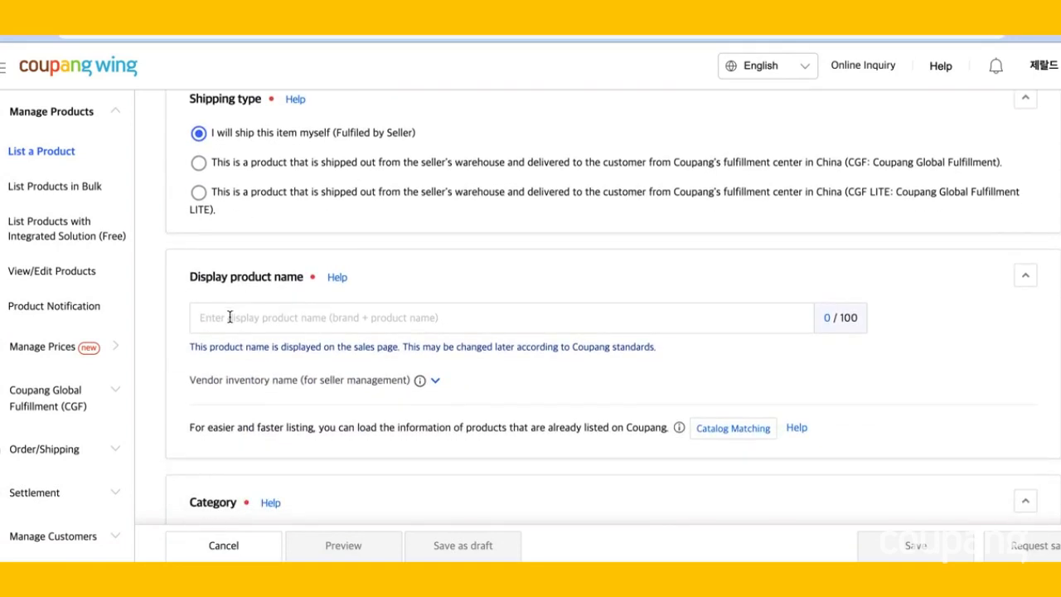
click(229, 317)
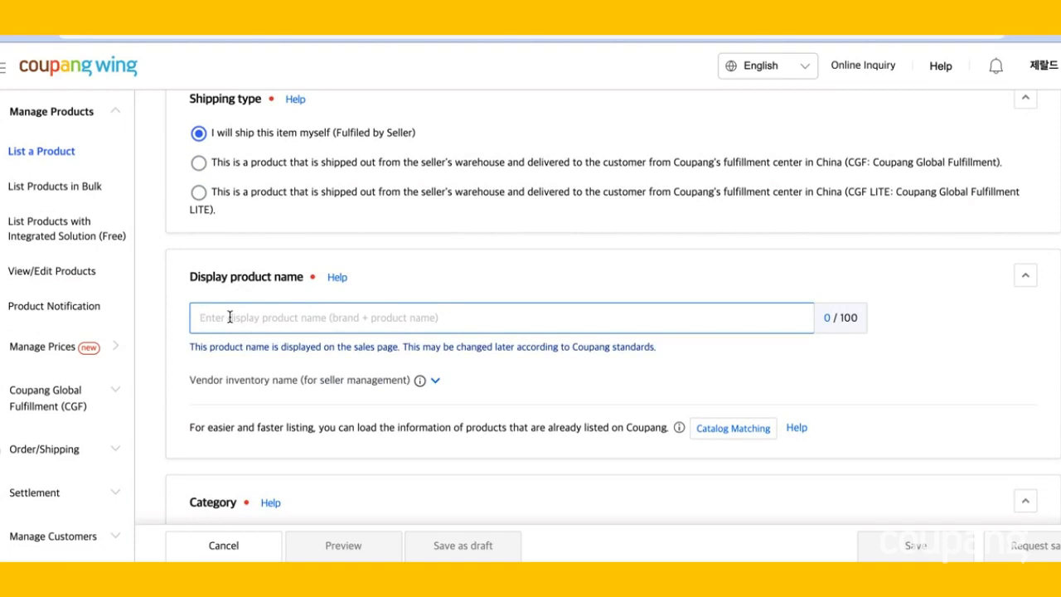
text(Plain h)
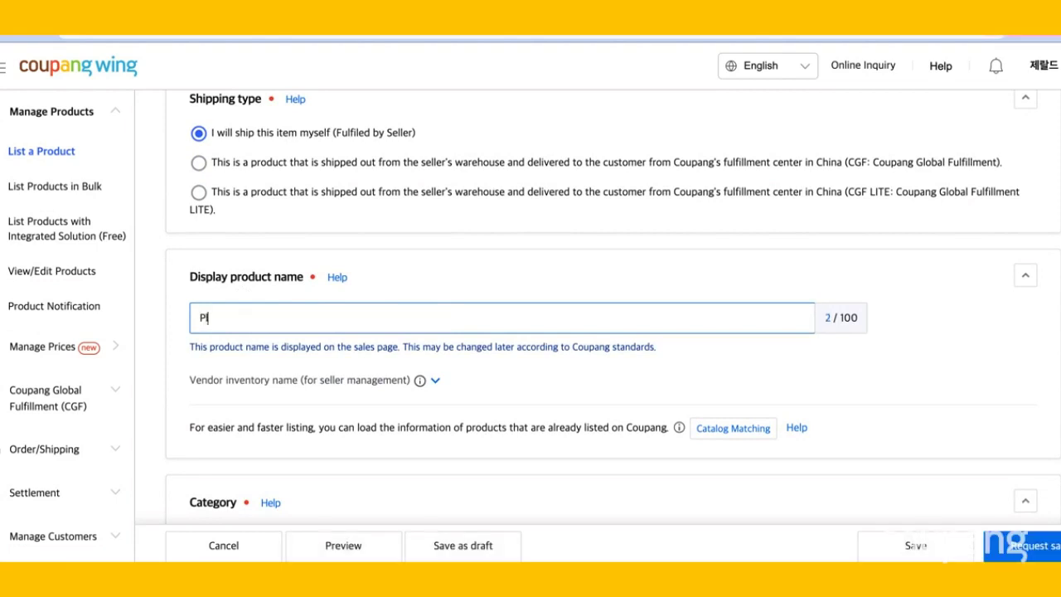
text(air brush)
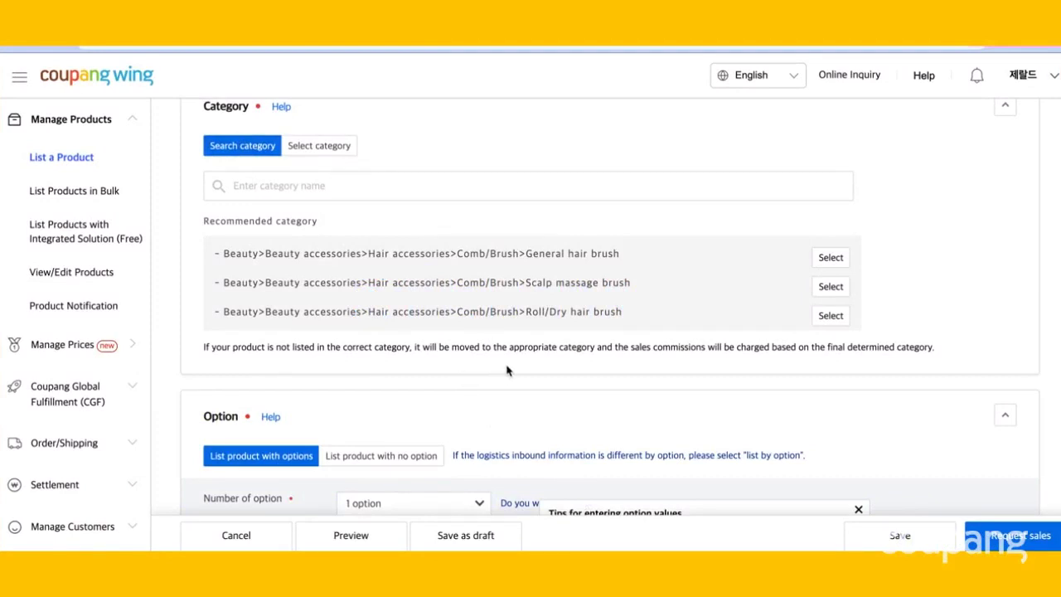
- Select the recommended General hair brush category under Hair accessories > Comb/Brush
click(831, 257)
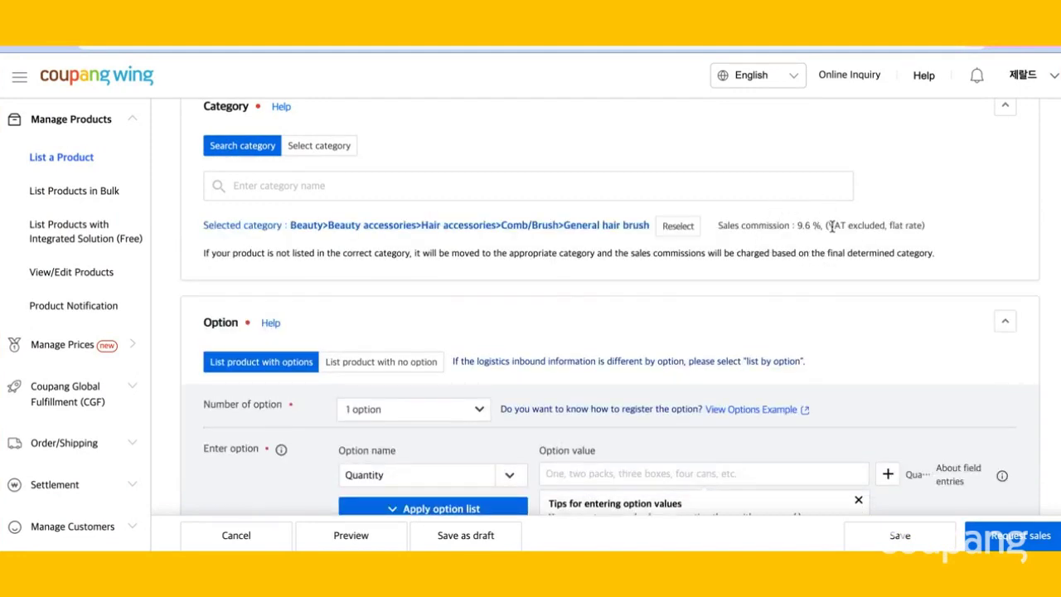
scroll(785, 258, down, 3)
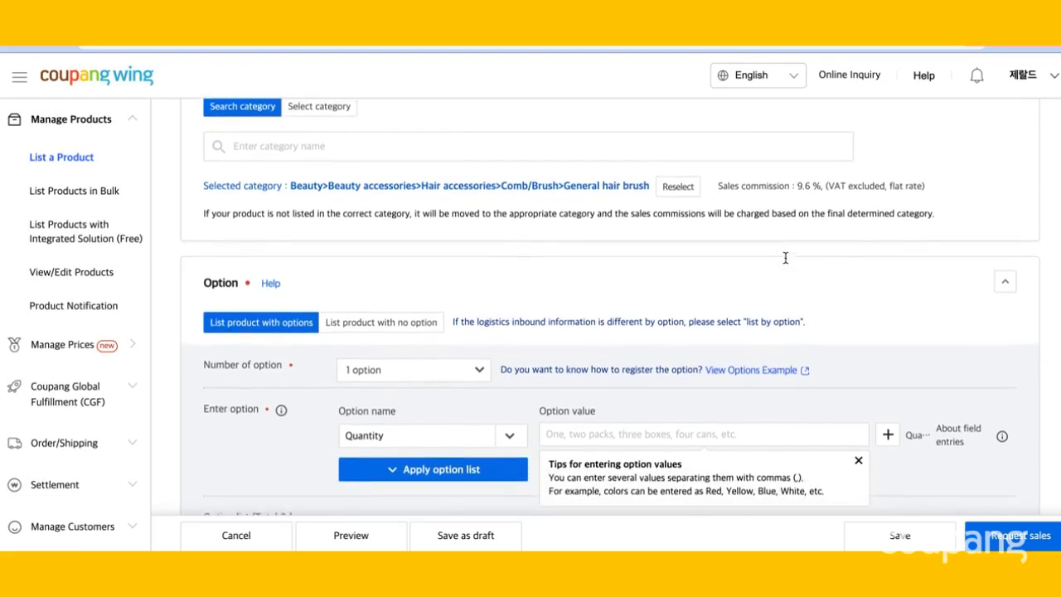
- Define a single option named 'color' with the values green and white
scroll(785, 259, down, 1)
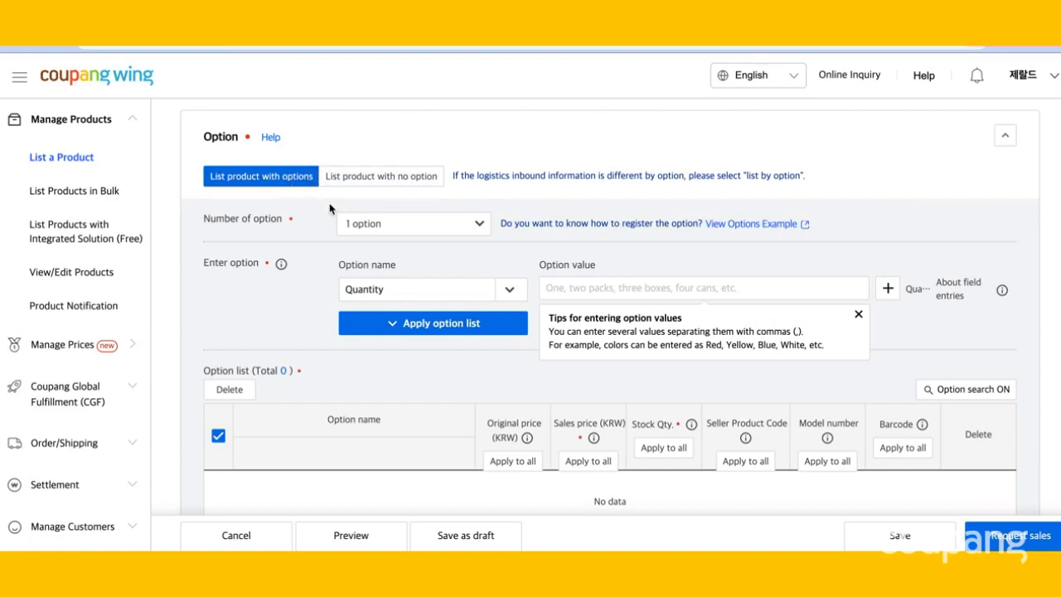
click(380, 232)
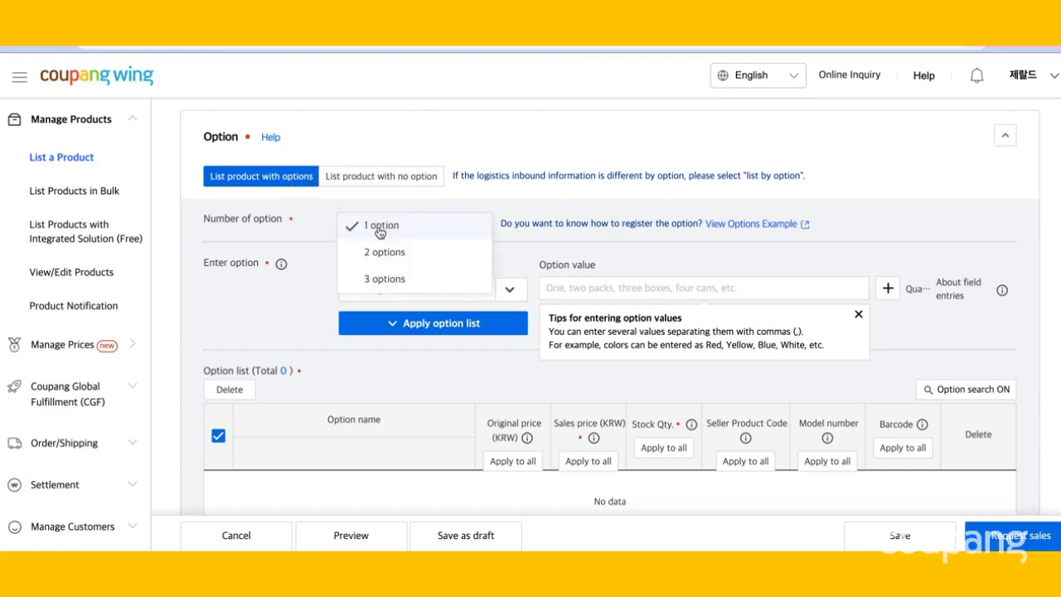
click(379, 232)
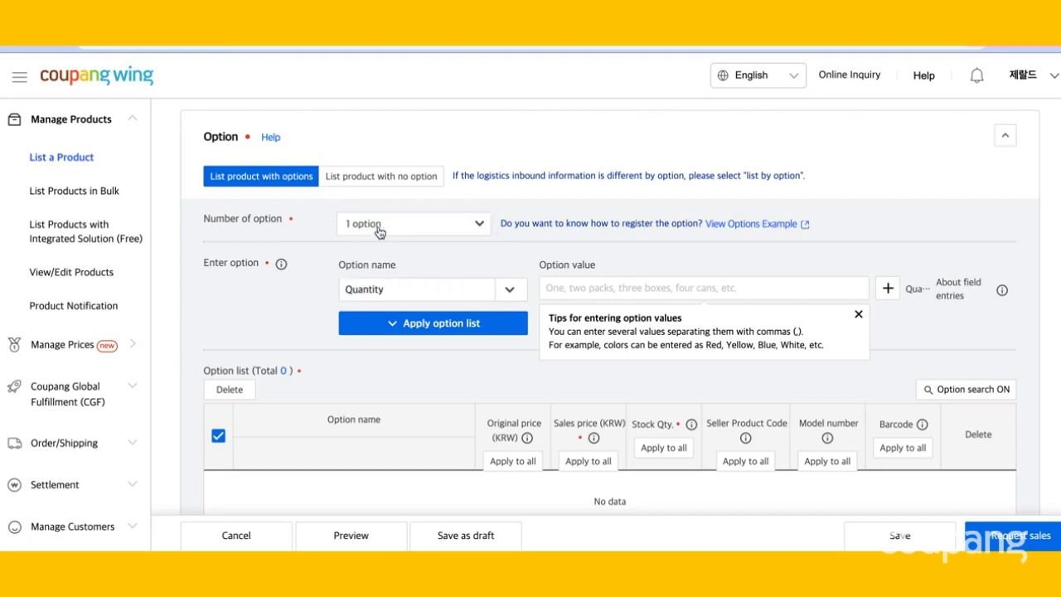
scroll(383, 262, down, 1)
click(397, 262)
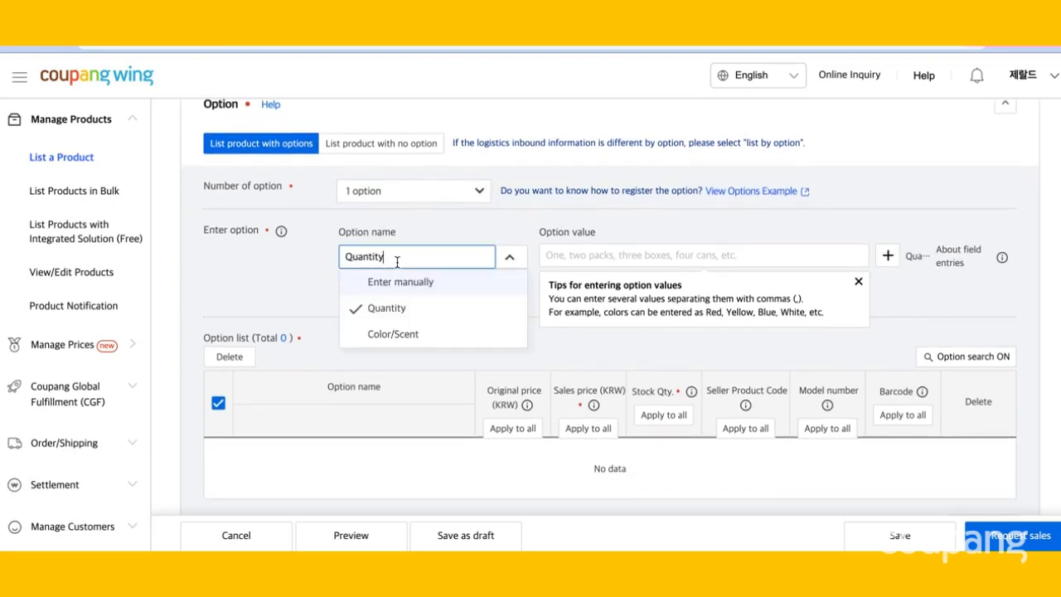
key(BackSpace)
key(BackSpace)
key(BackSpace)
key(BackSpace)
key(BackSpace)
key(BackSpace)
key(BackSpace)
key(BackSpace)
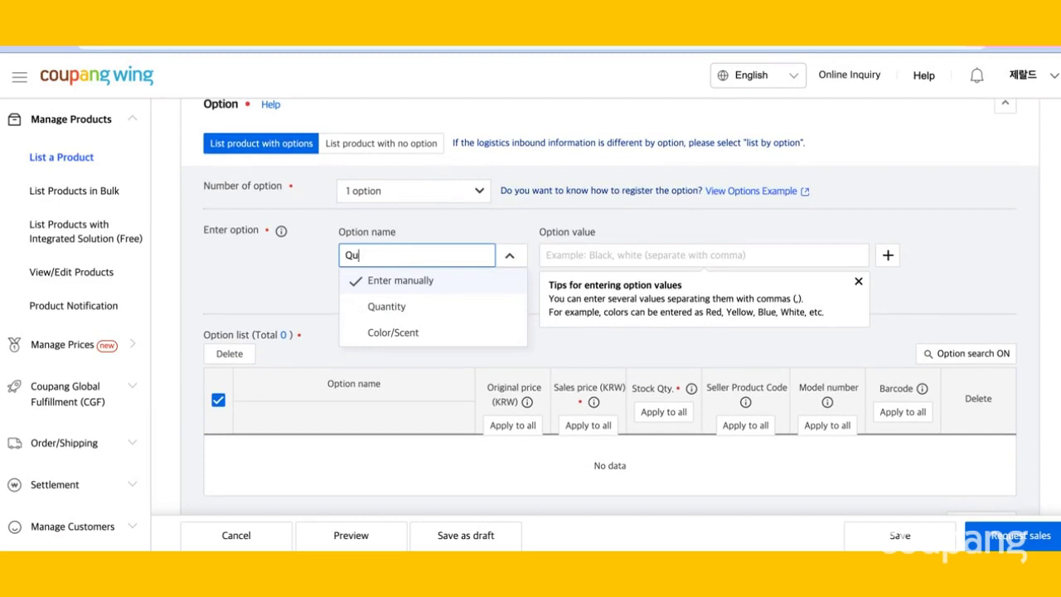
text(color)
click(563, 256)
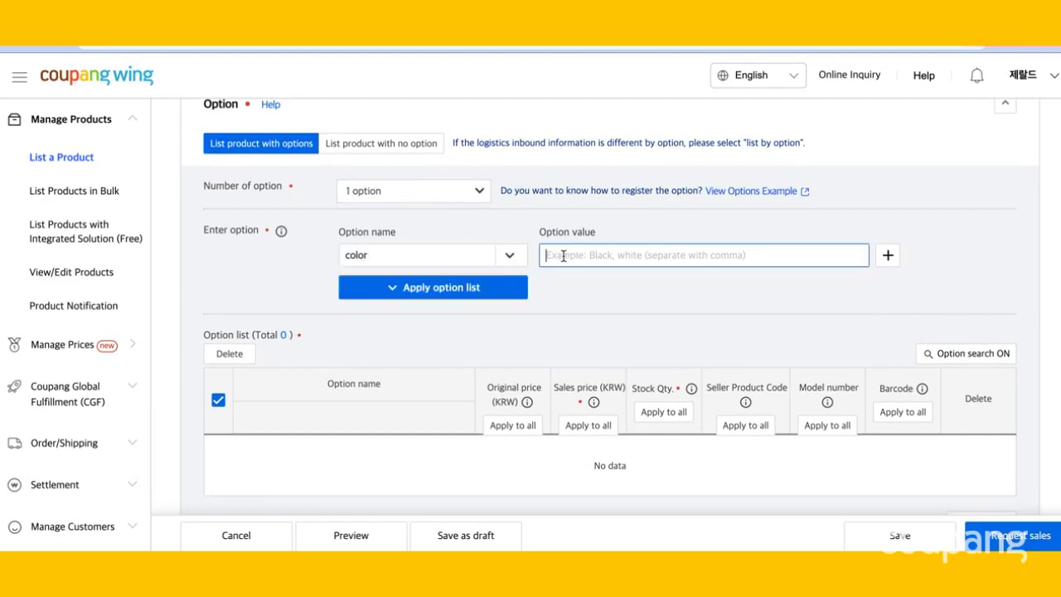
text(gree)
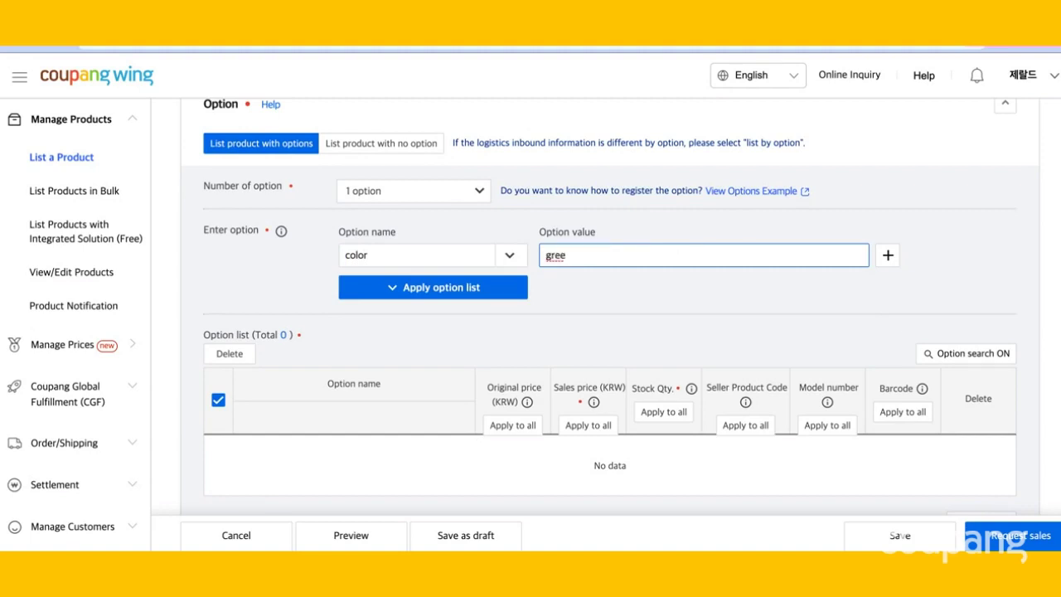
text(n, white)
click(467, 286)
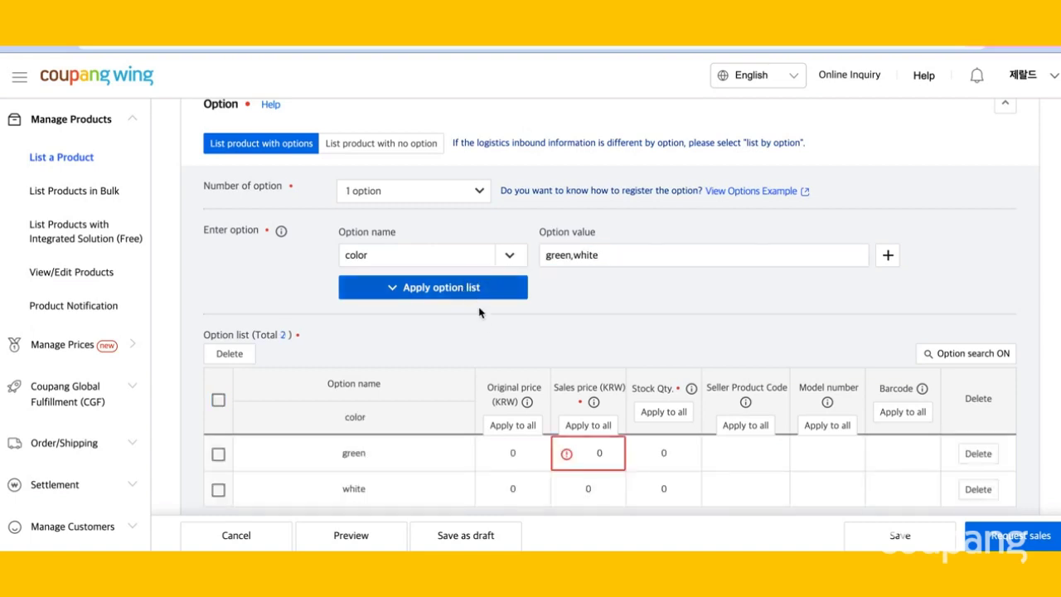
- Set the green and white variants to a 10,000 KRW sales price and 20 in stock each
scroll(487, 349, down, 1)
mouse_move(587, 364)
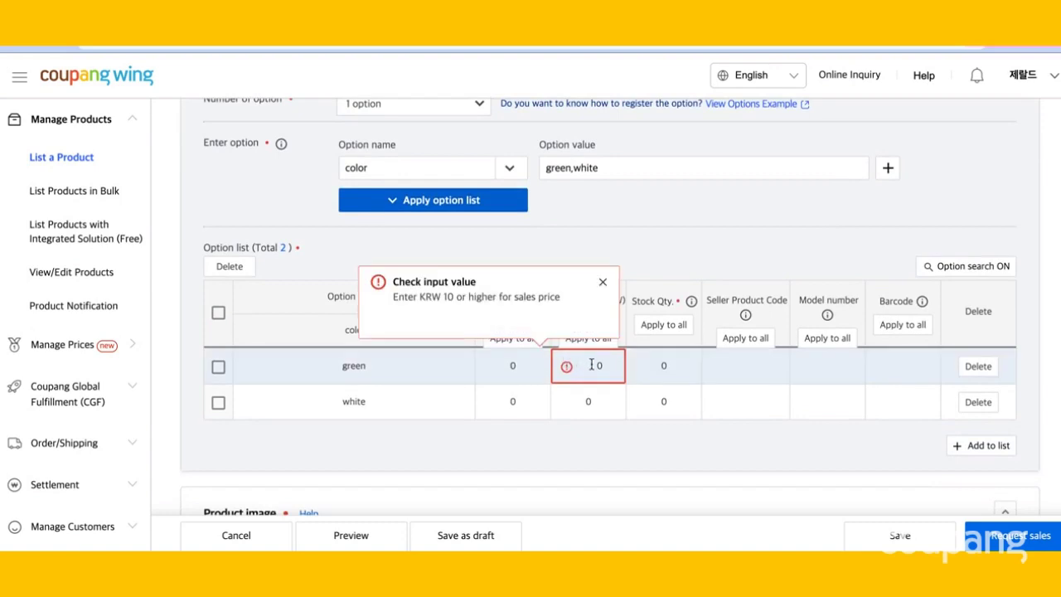
click(601, 369)
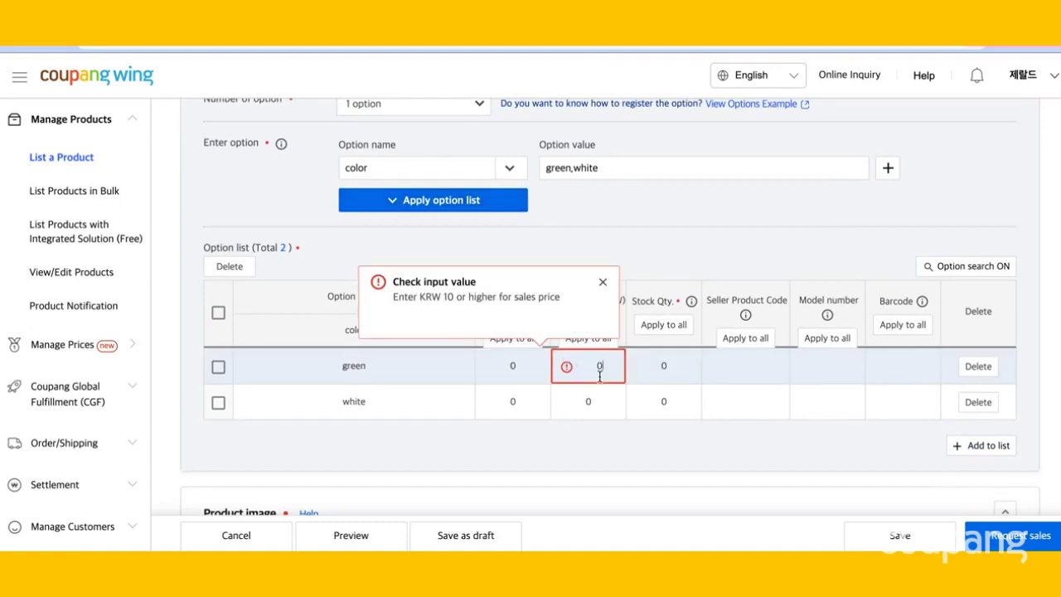
key(BackSpace)
text(1,0000)
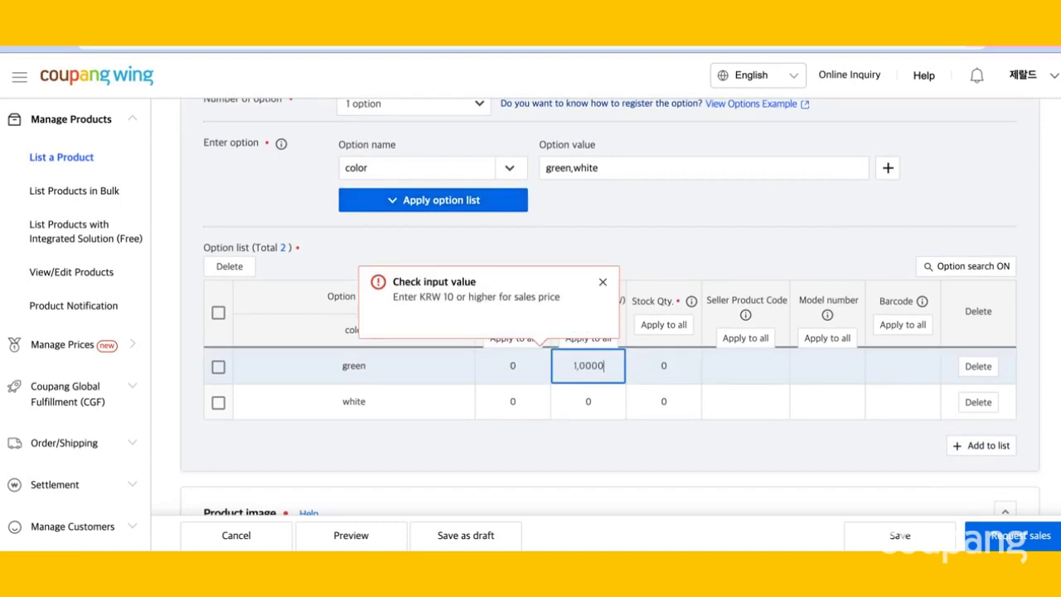
click(682, 366)
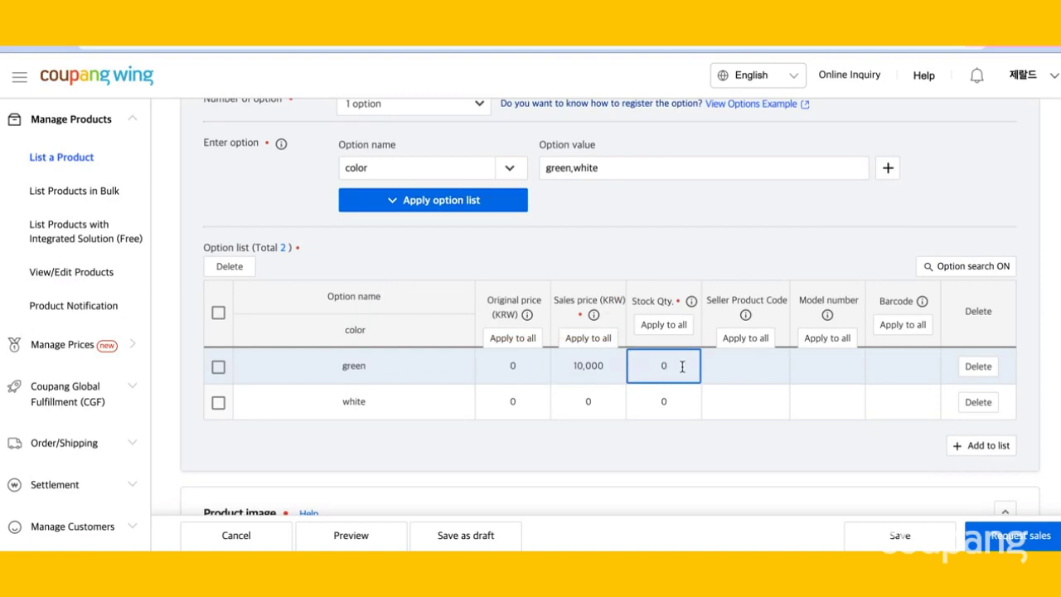
key(BackSpace)
text(20)
click(620, 399)
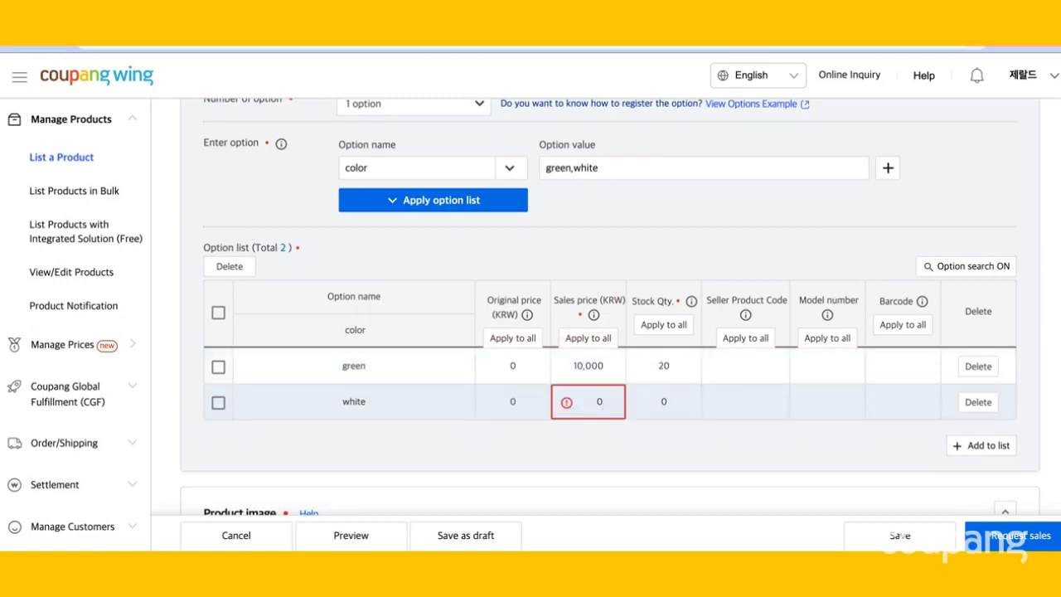
key(BackSpace)
text(100000)
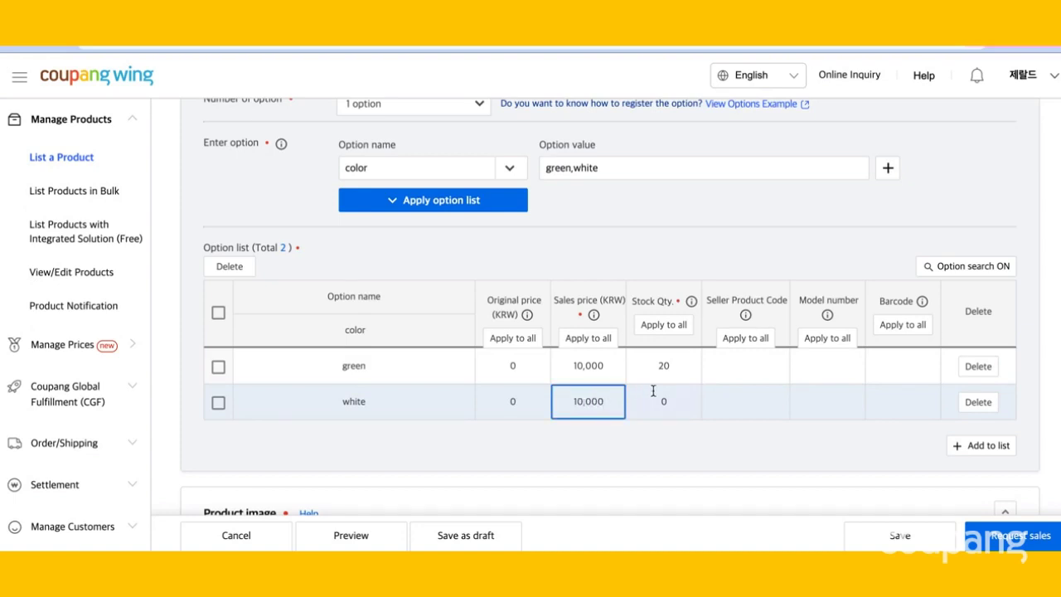
click(674, 400)
key(BackSpace)
text(2)
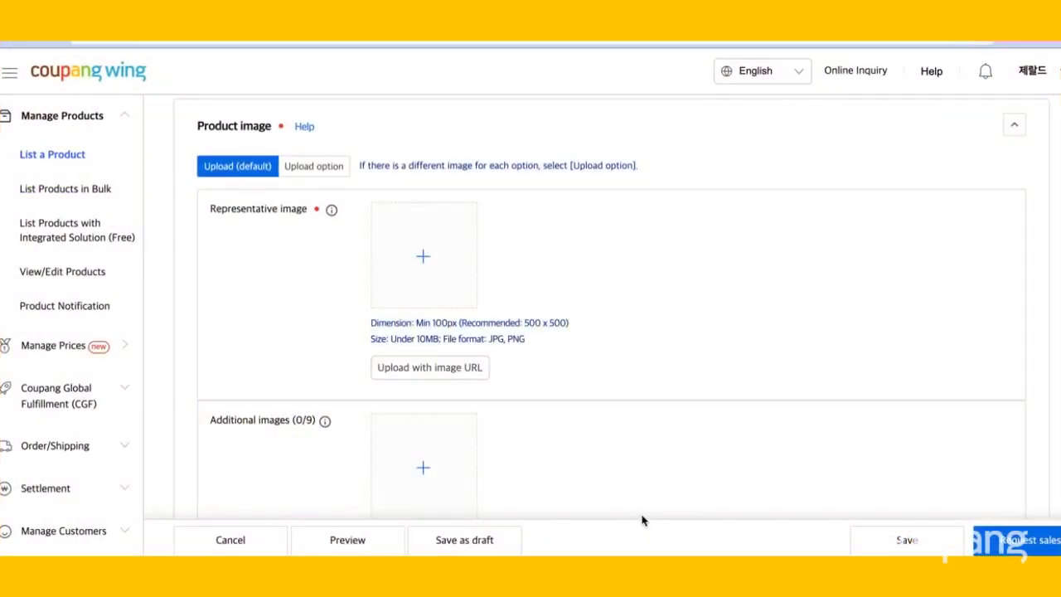
- Try separate images per color option, then revert to one shared image set
click(306, 172)
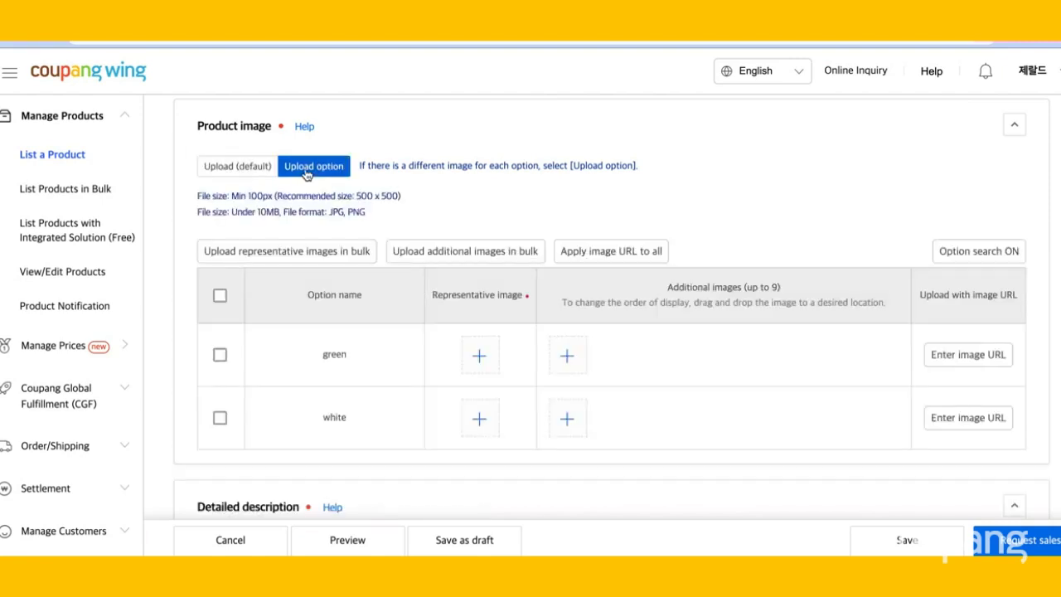
scroll(310, 211, down, 1)
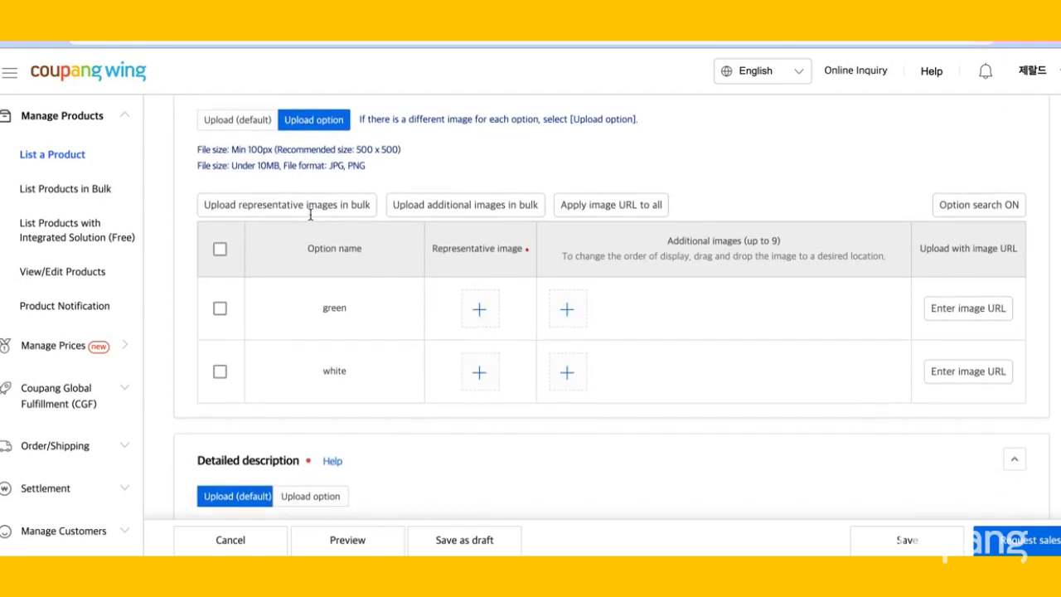
scroll(310, 214, up, 1)
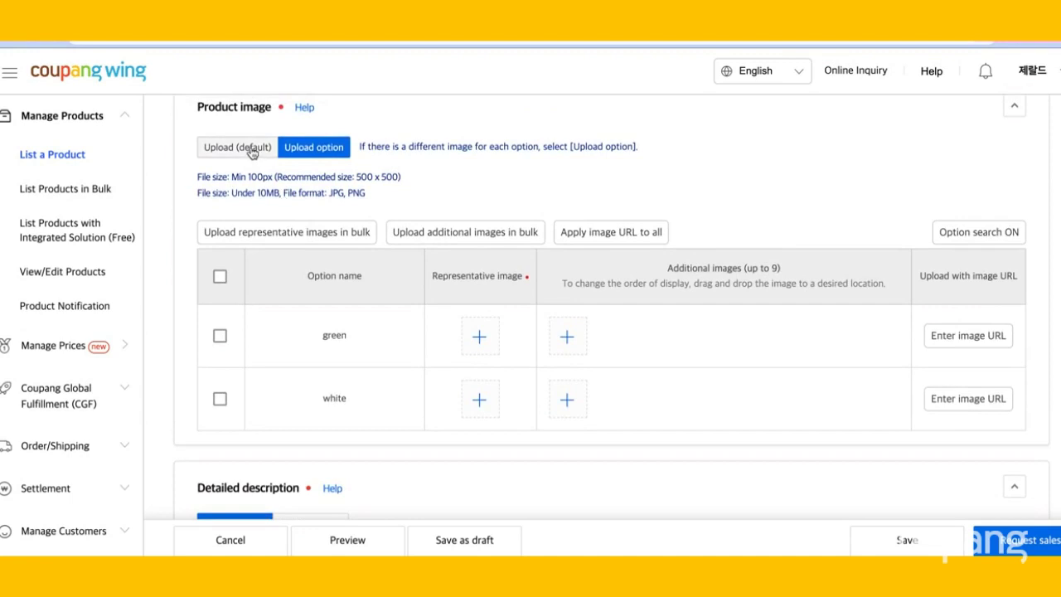
click(253, 153)
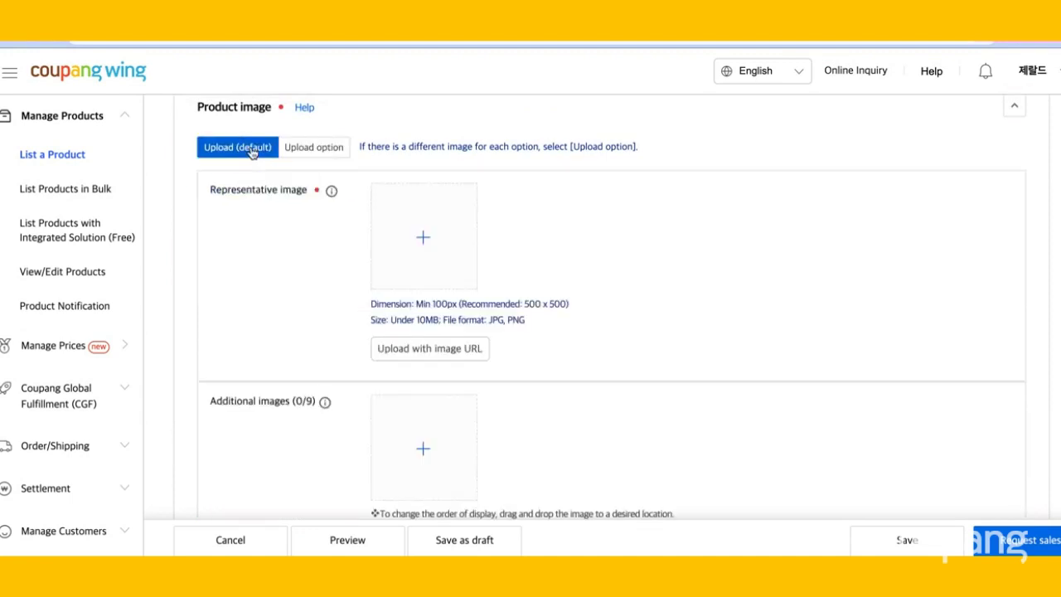
- Upload hair brush.jpg as the representative image
click(429, 246)
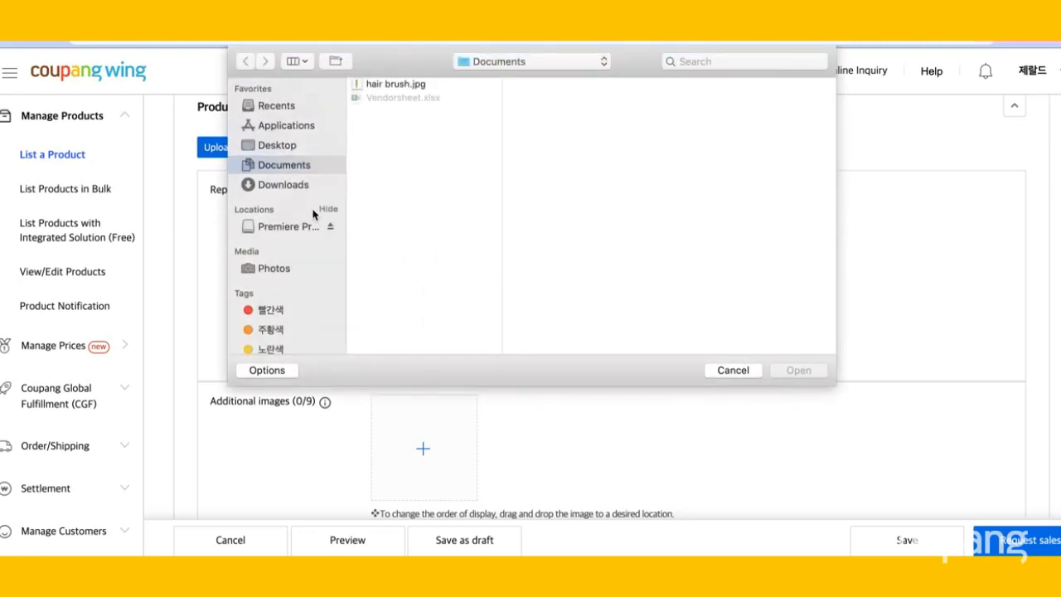
click(384, 88)
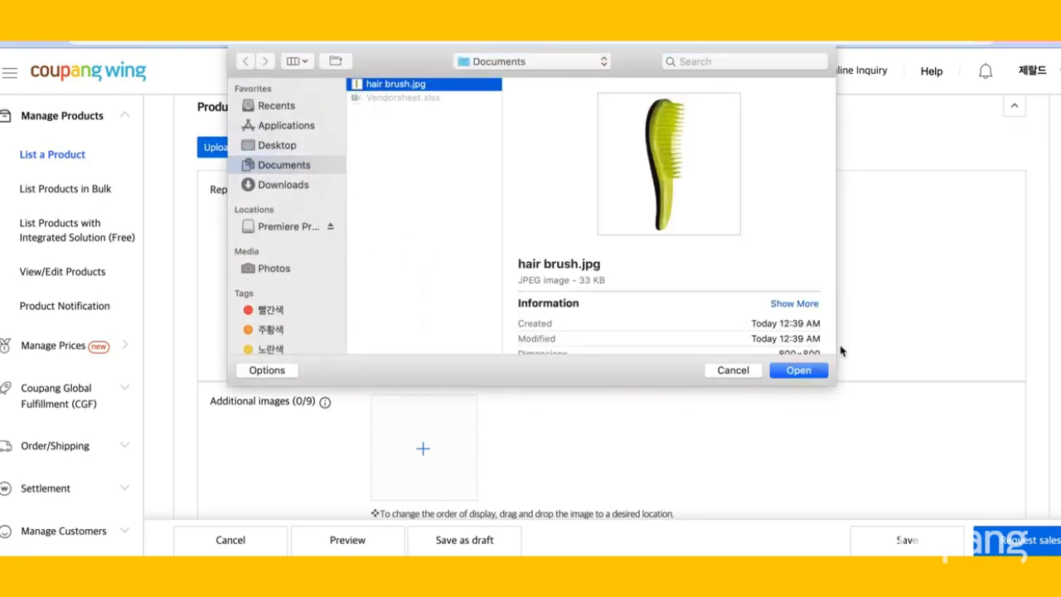
click(815, 369)
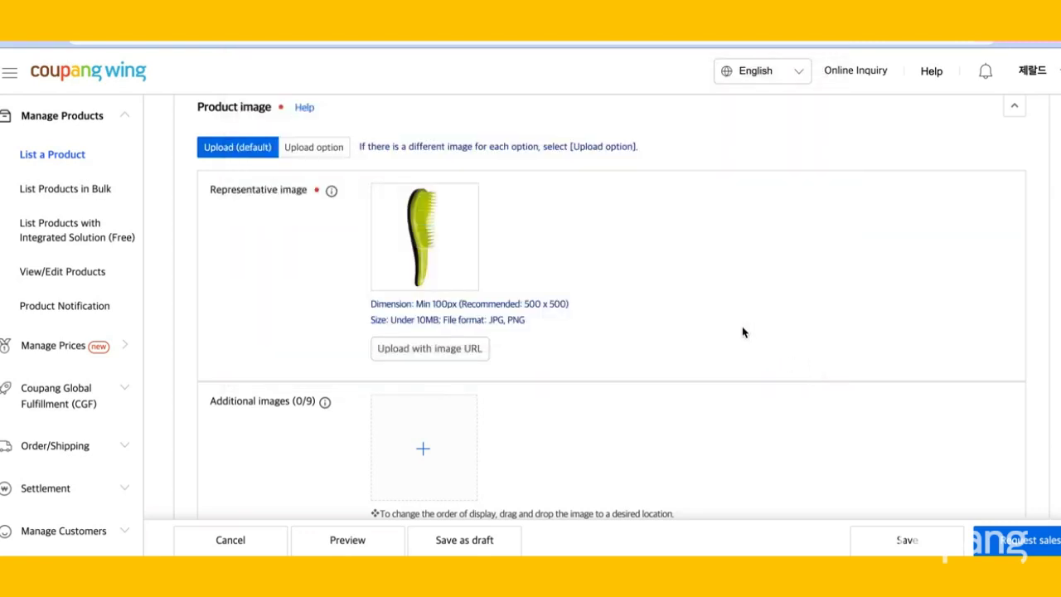
scroll(742, 330, down, 5)
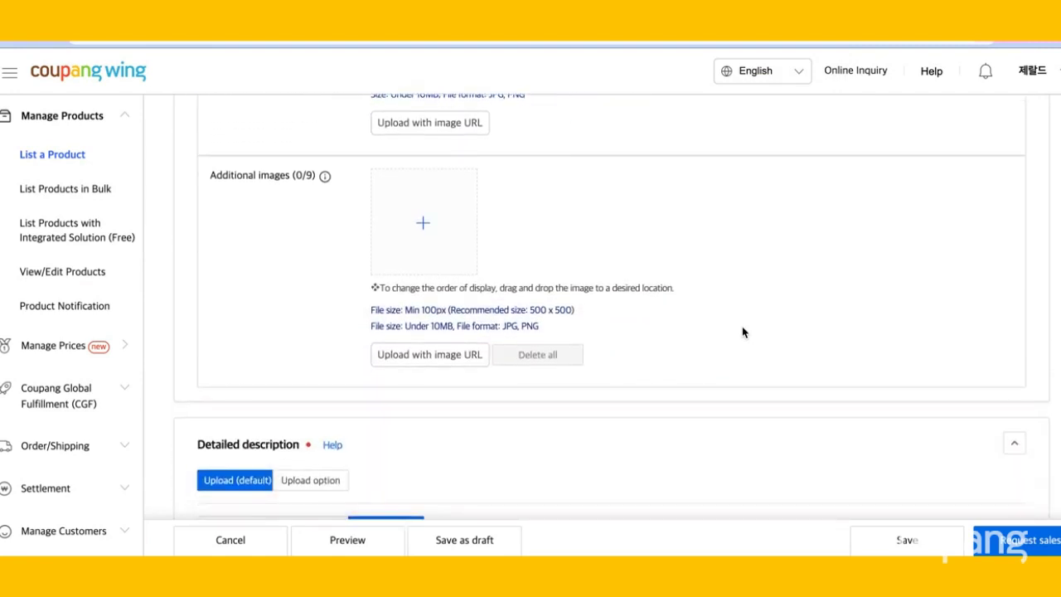
scroll(742, 332, down, 7)
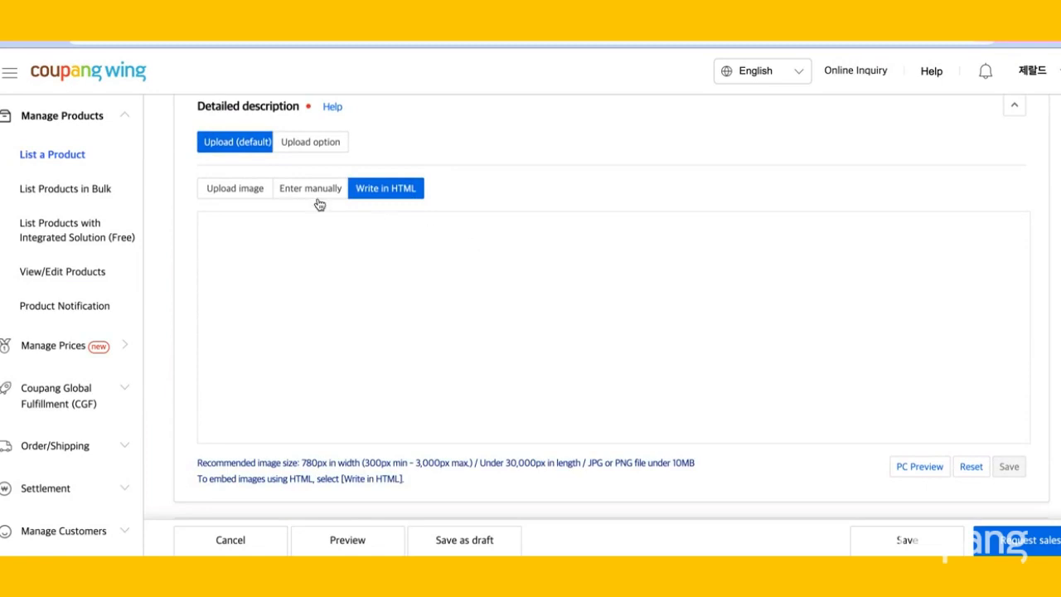
- Switch Detailed description to image upload and save the hair brush image from Photos
click(254, 193)
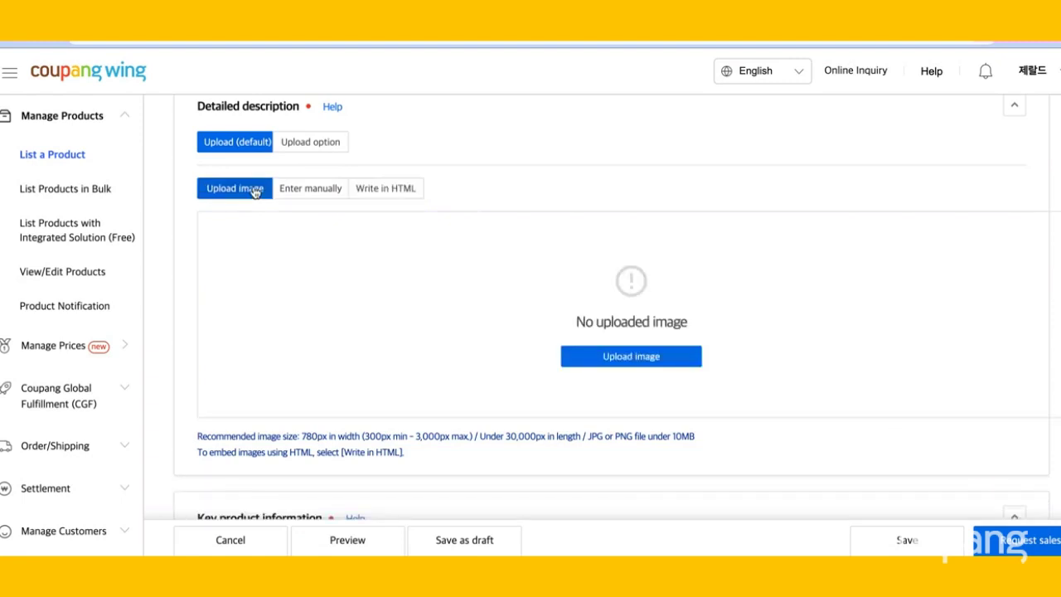
click(591, 356)
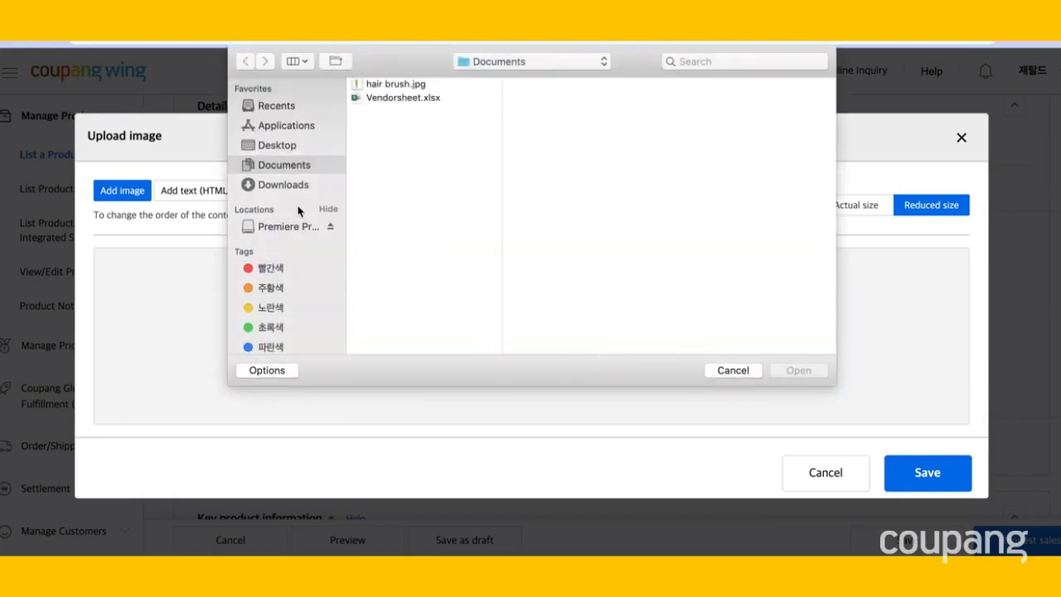
scroll(289, 203, down, 5)
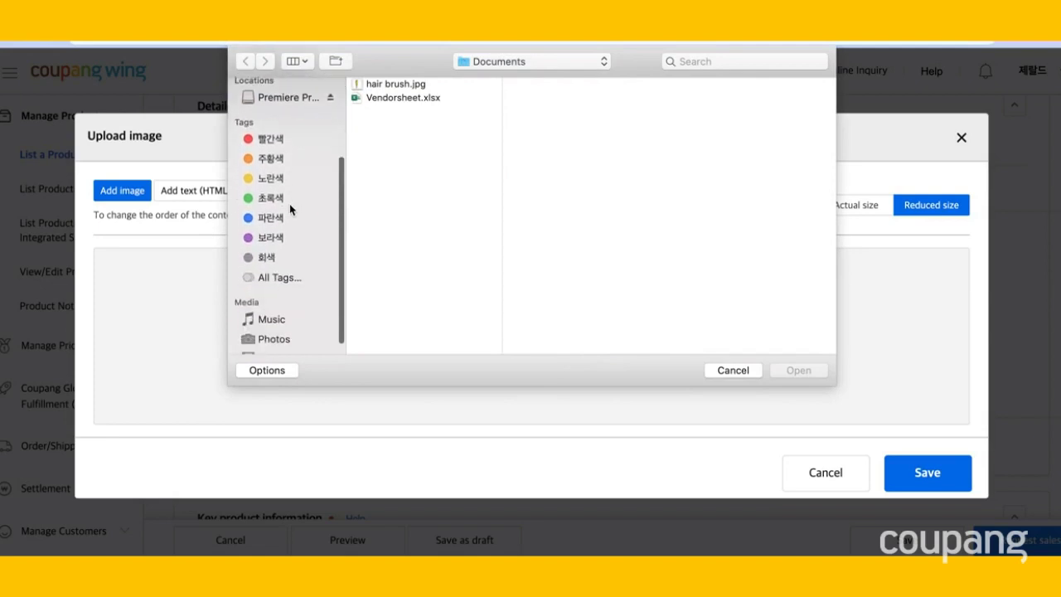
click(266, 337)
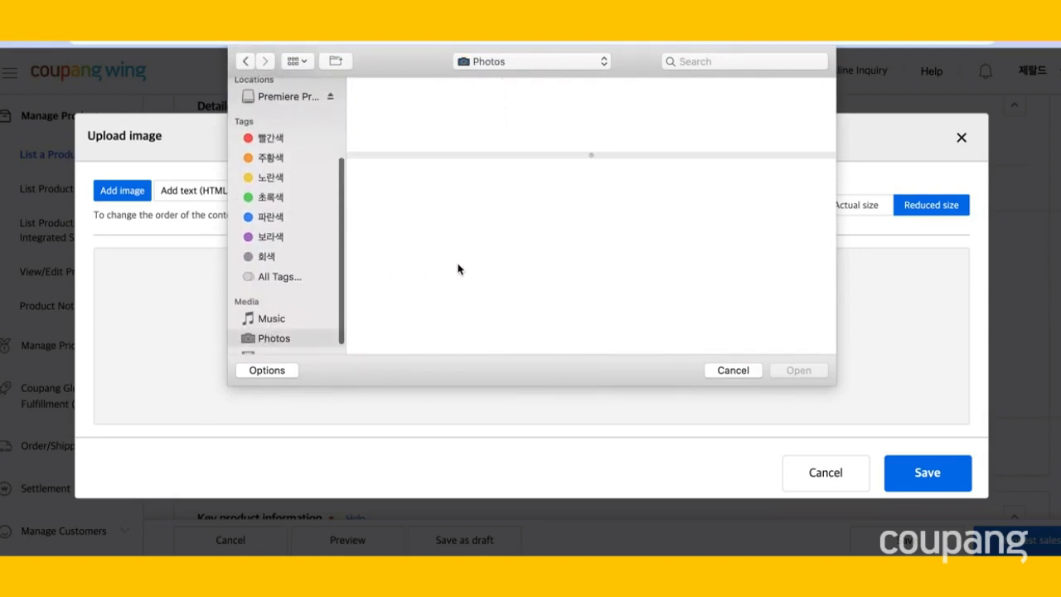
click(505, 289)
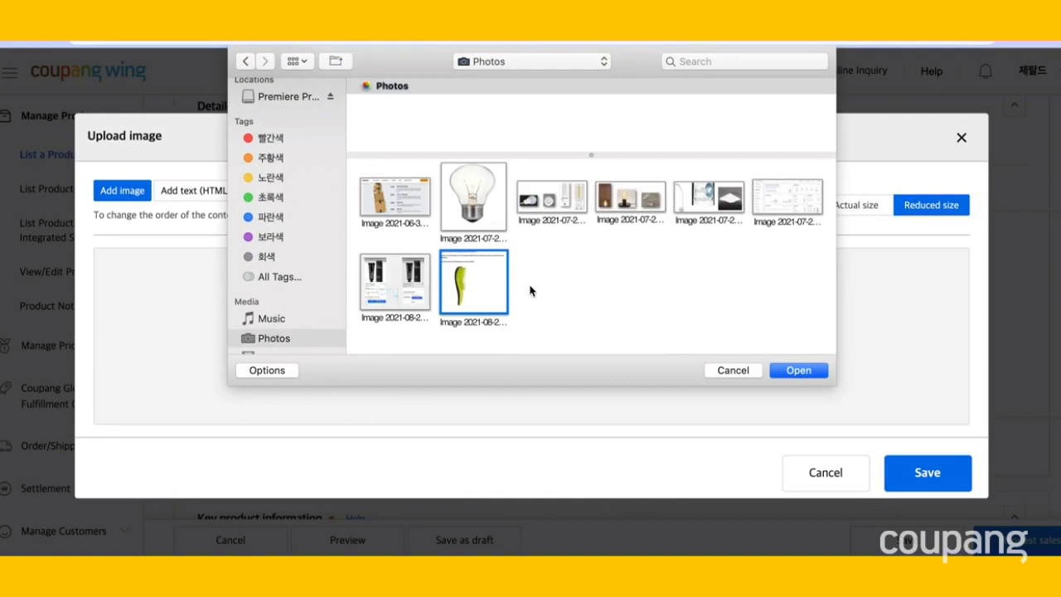
click(811, 373)
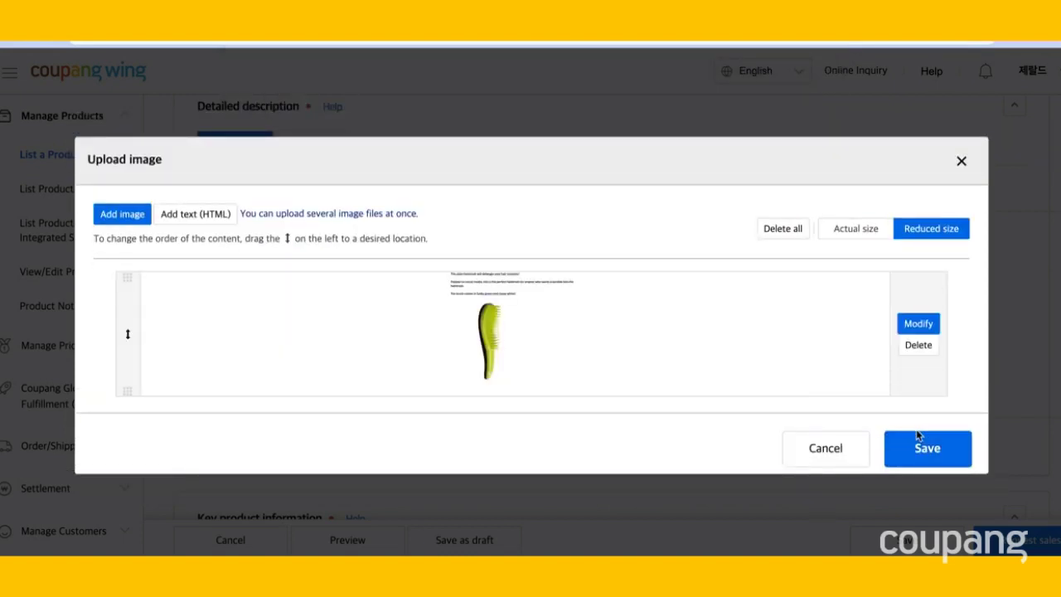
click(918, 436)
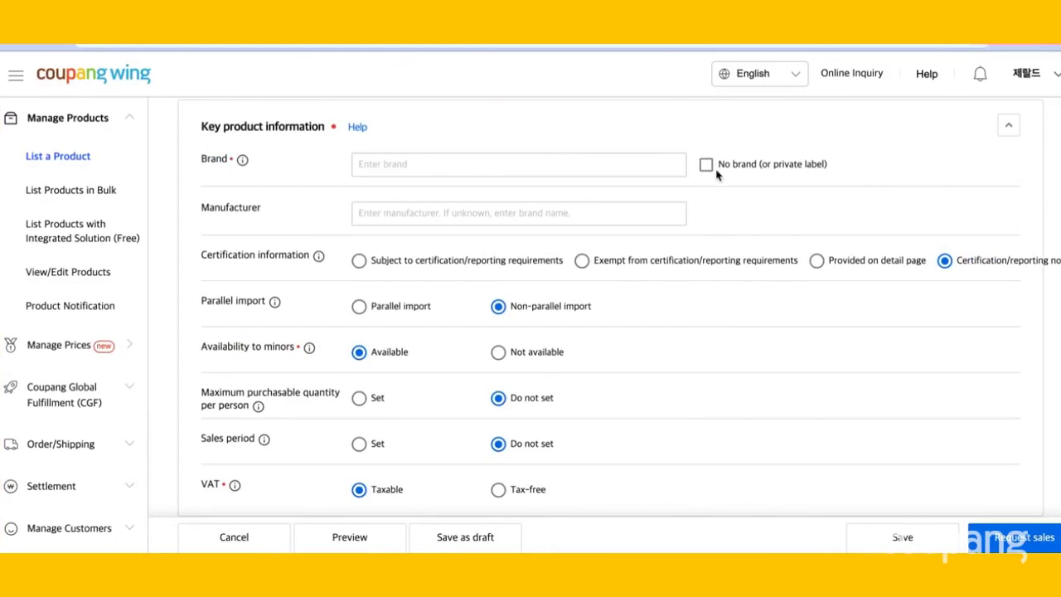
- Tick 'No brand (or private label)' next to Brand in Key product information
click(708, 167)
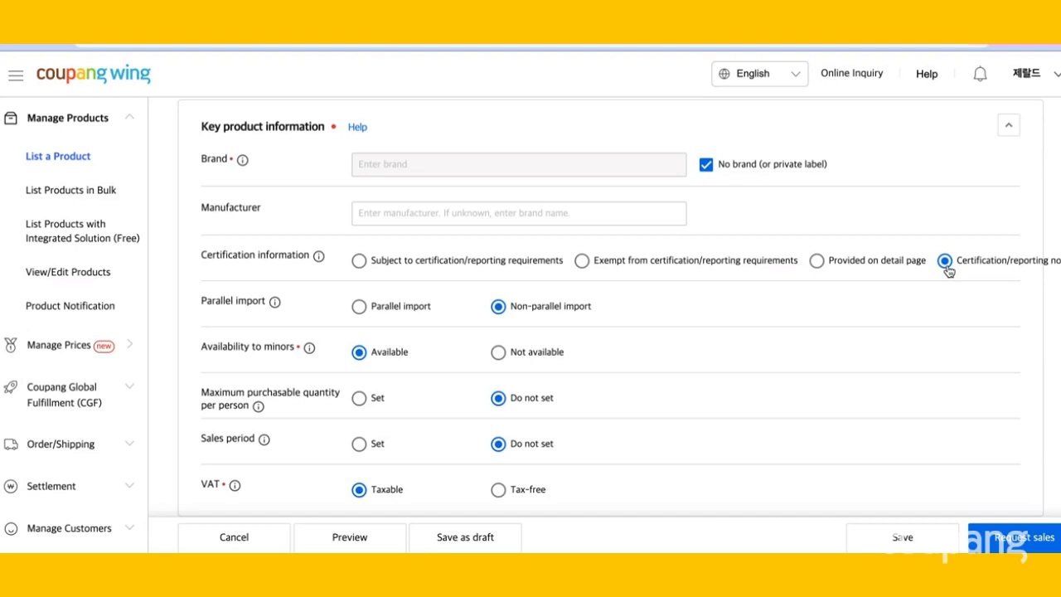
scroll(862, 341, down, 1)
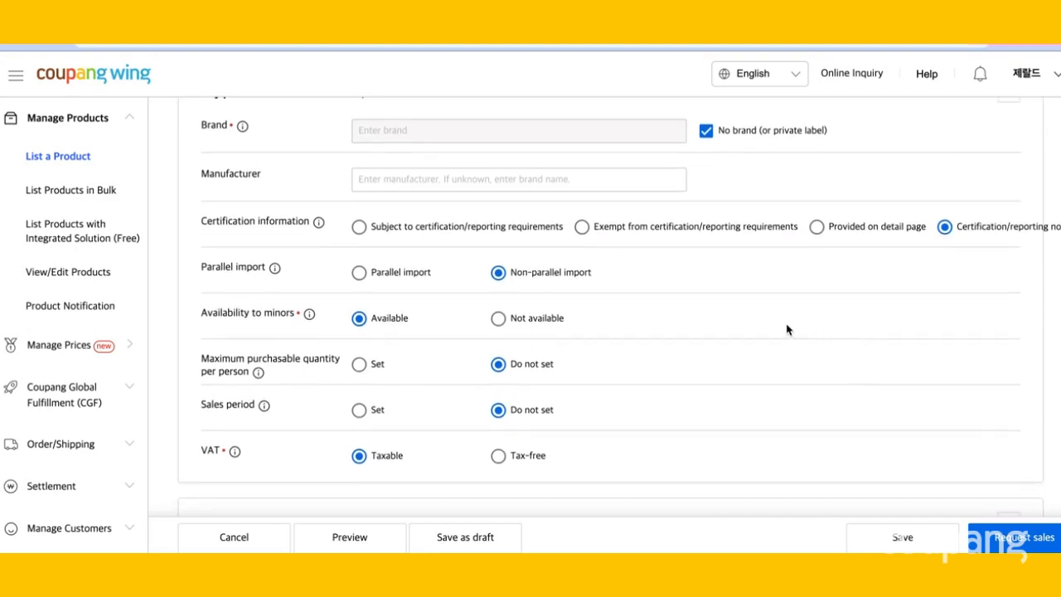
scroll(629, 382, down, 1)
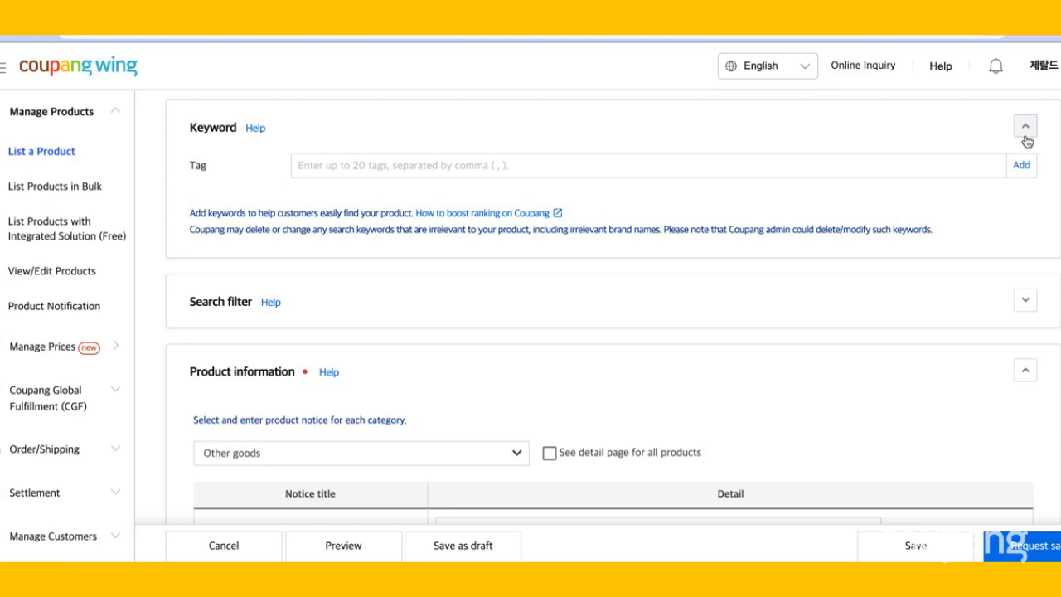
- Add the tags brush, hairbrush, green hairbrush and white hairbrush to the Keyword section
click(914, 159)
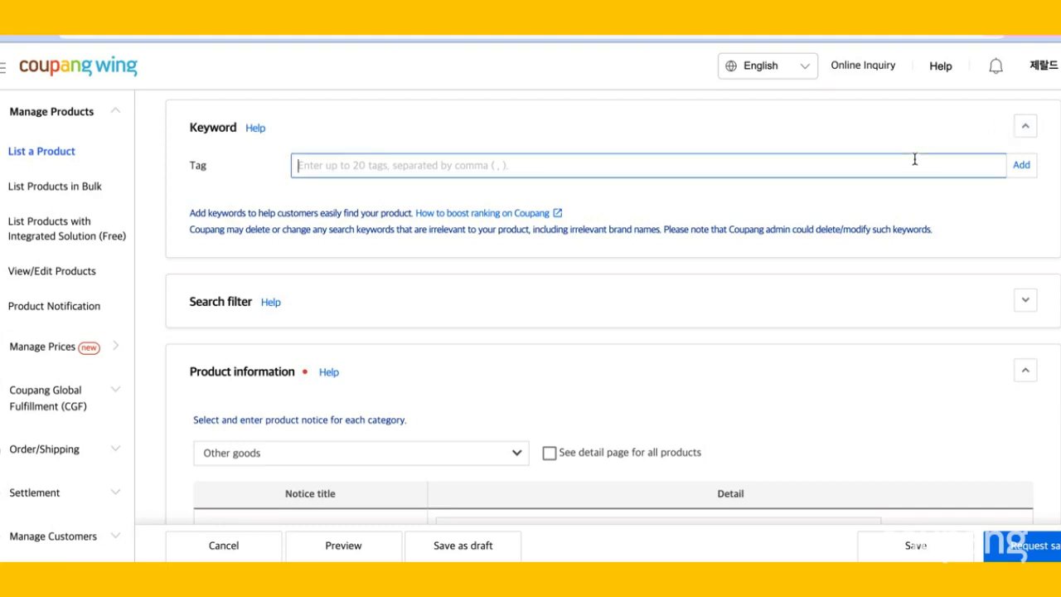
text(brush)
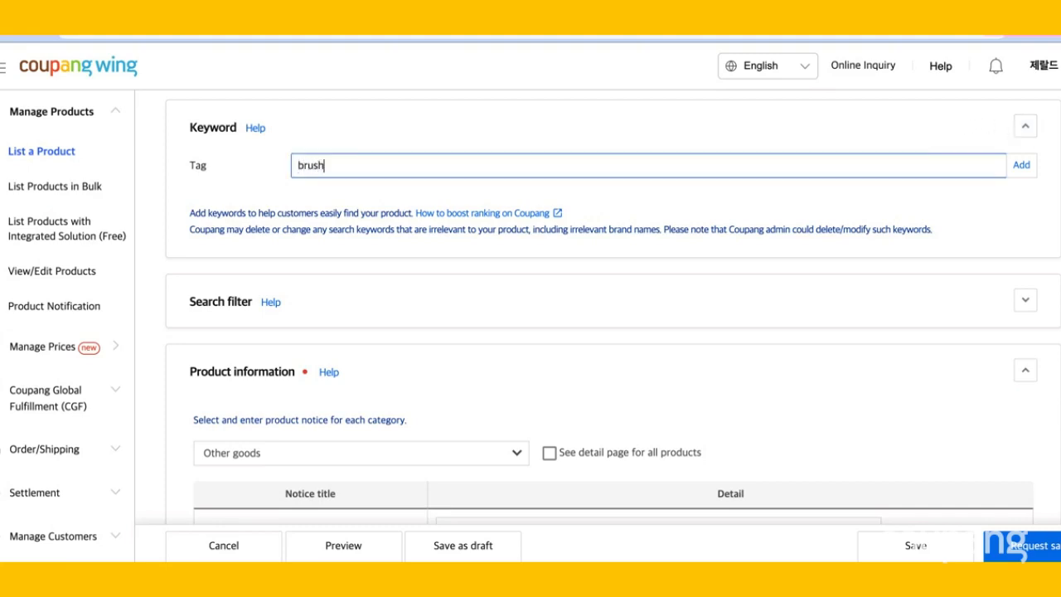
text(, hairbrush, green hairbru)
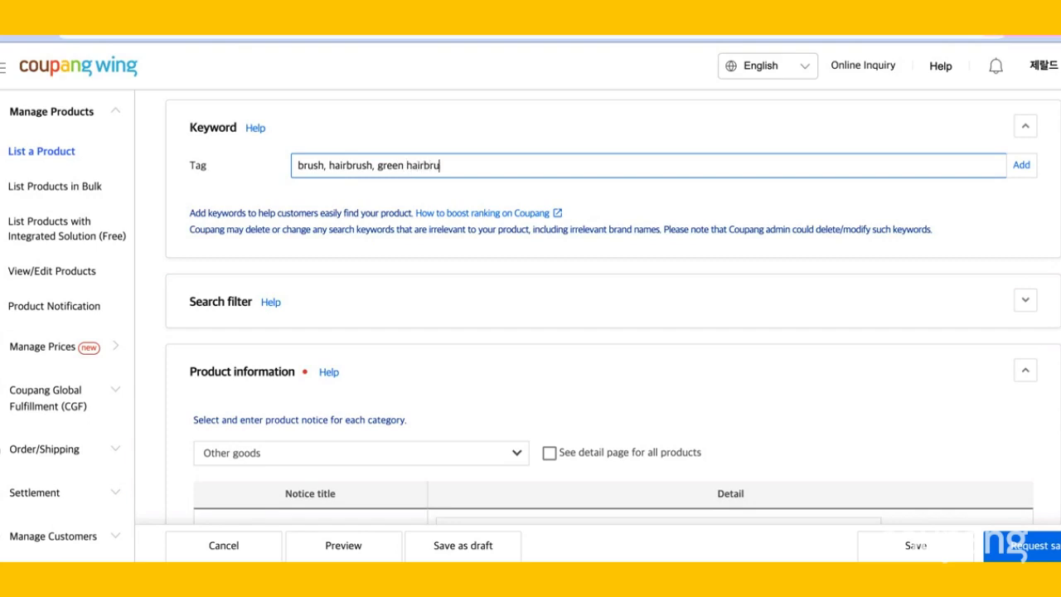
text(sh, white hairbrush)
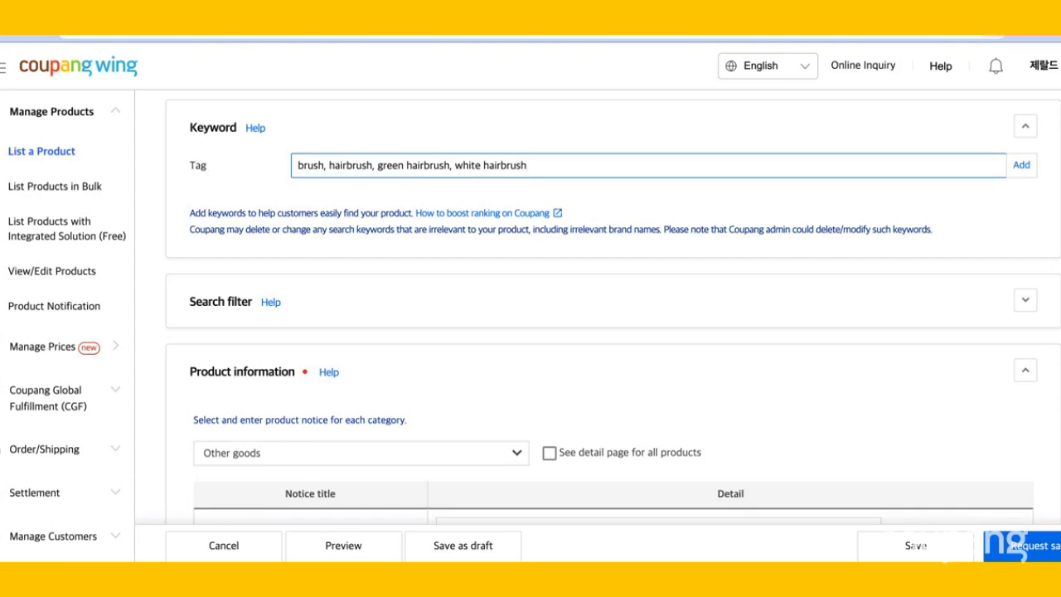
click(1021, 166)
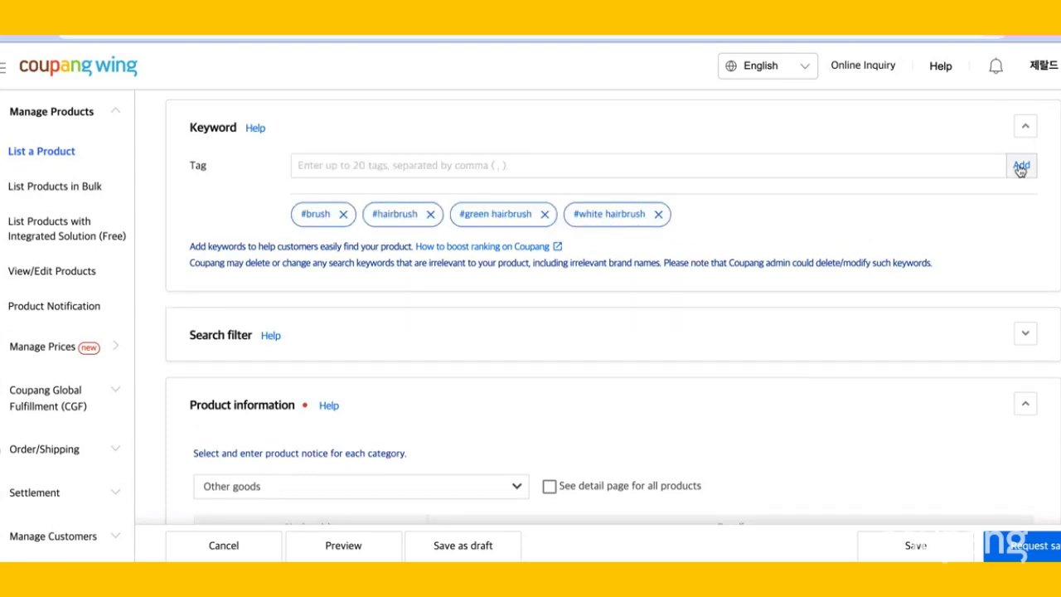
scroll(995, 230, down, 2)
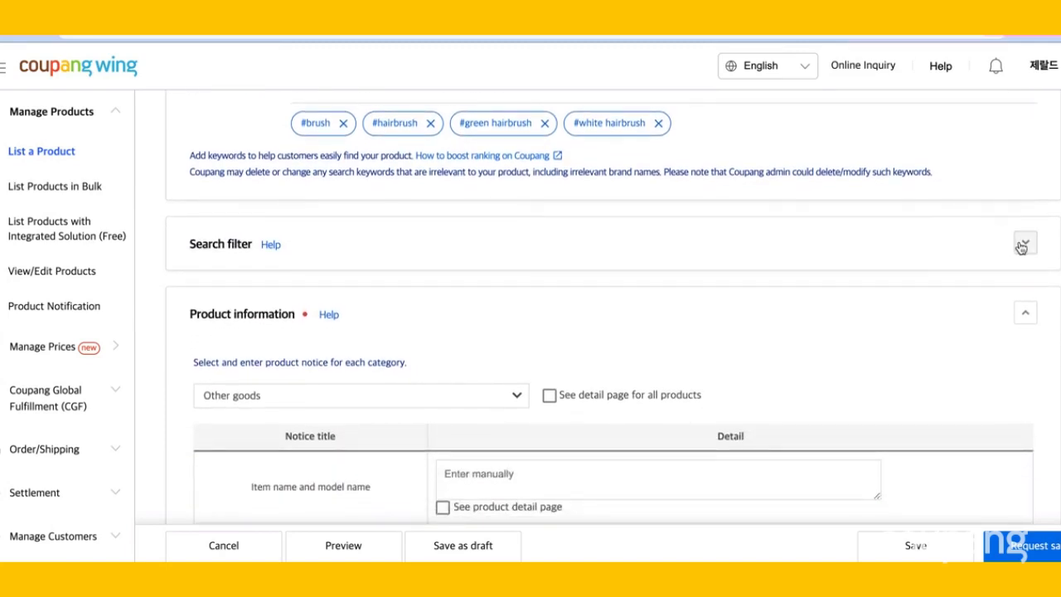
click(1021, 246)
- In the product notice, set Item name and model name to 'See product details page'
scroll(1010, 295, down, 2)
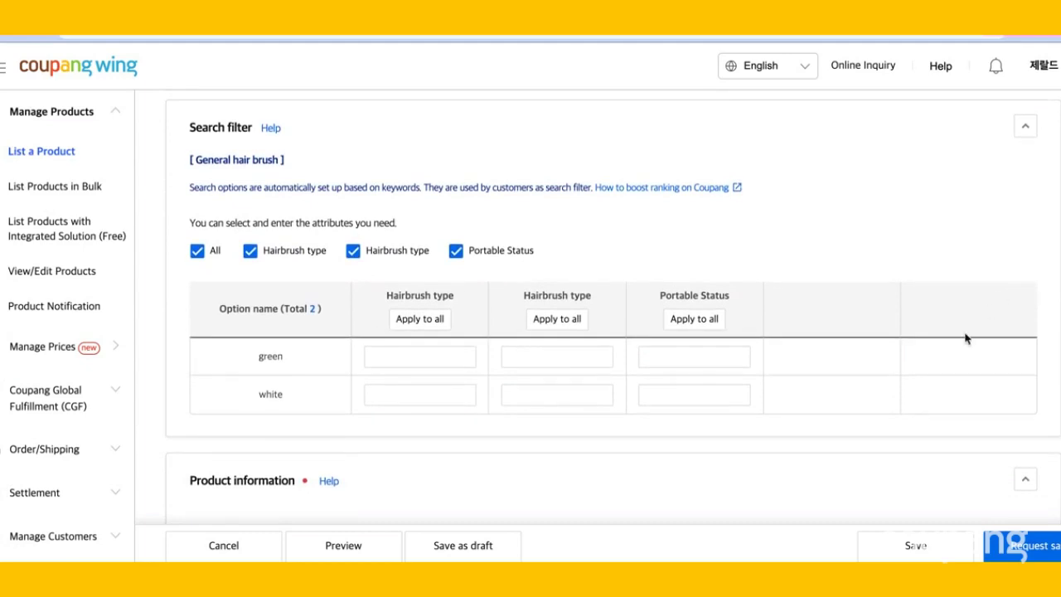
scroll(958, 358, down, 3)
scroll(958, 358, down, 3)
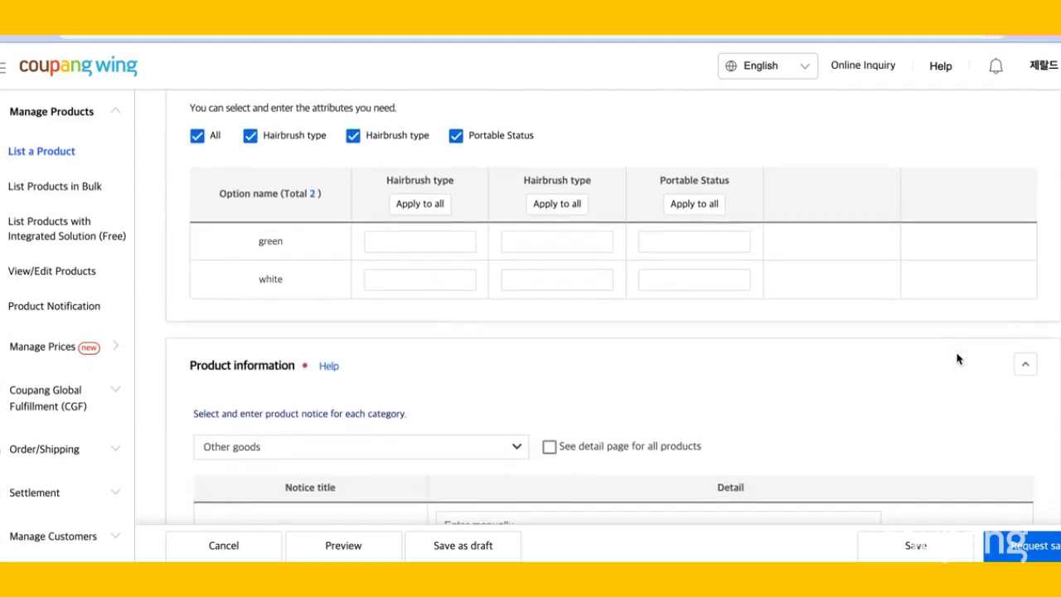
scroll(958, 358, down, 2)
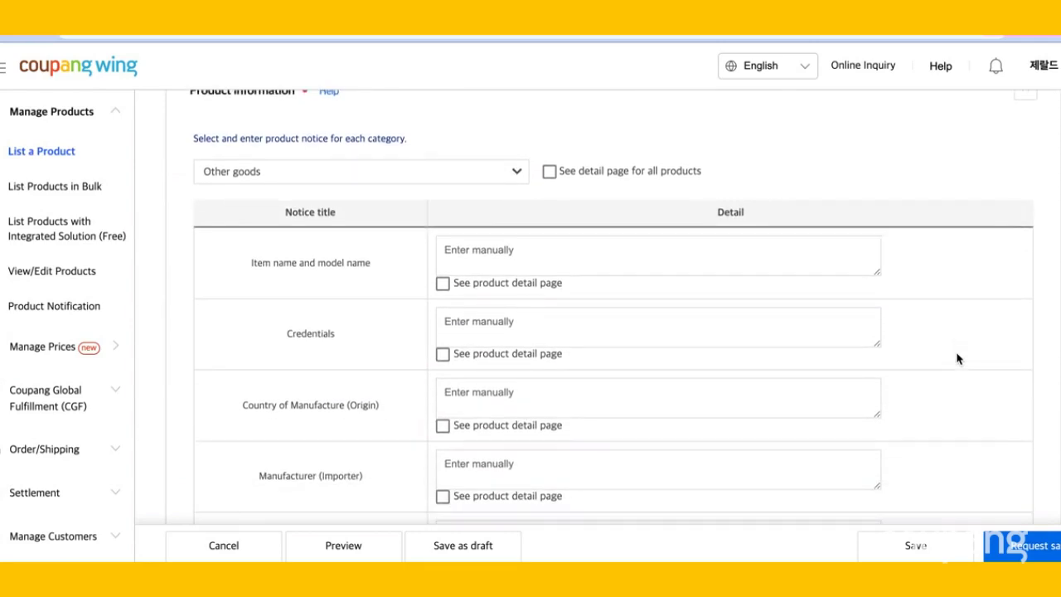
scroll(957, 358, down, 1)
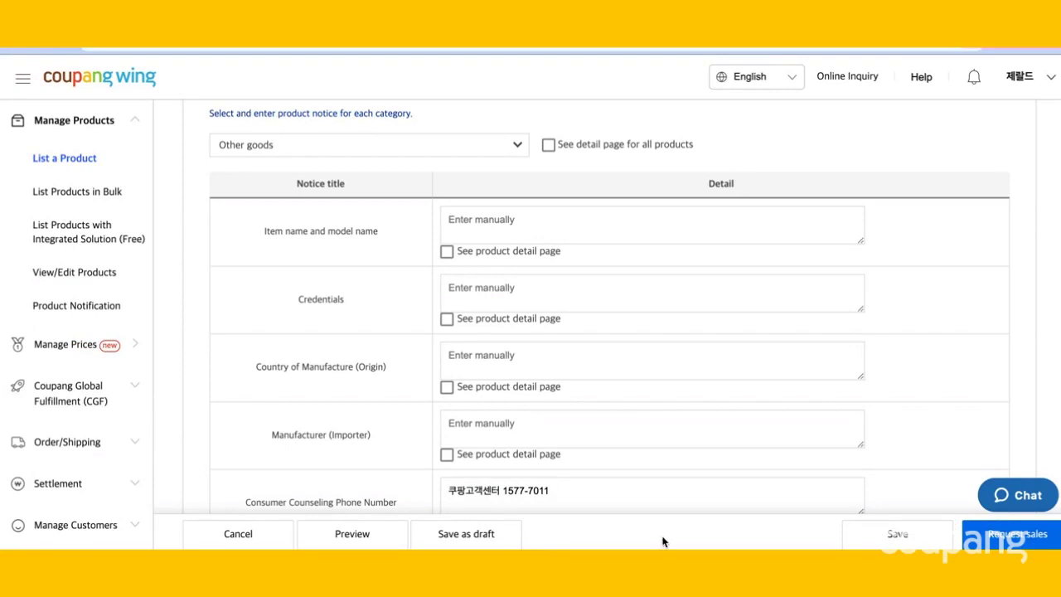
click(447, 252)
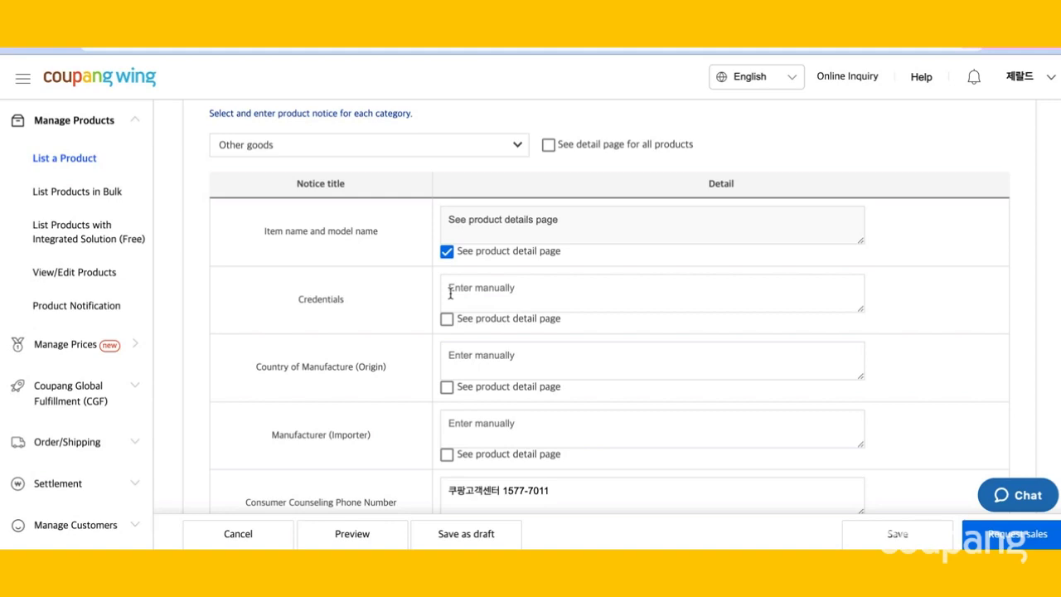
- Set Credentials and Manufacturer to refer to the detail page and origin to South Korea
click(447, 319)
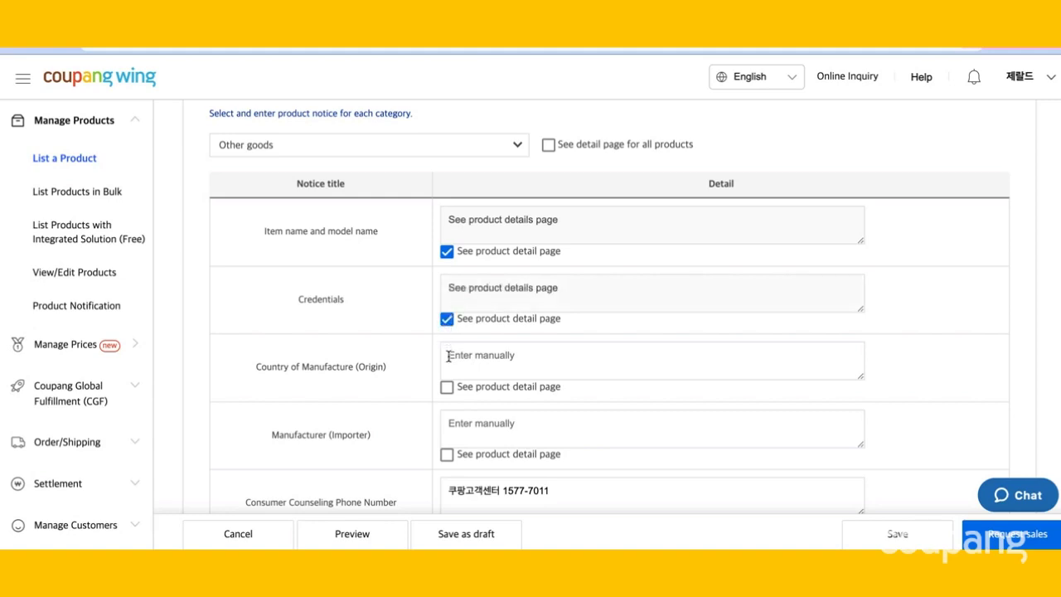
click(448, 357)
text(South Korea)
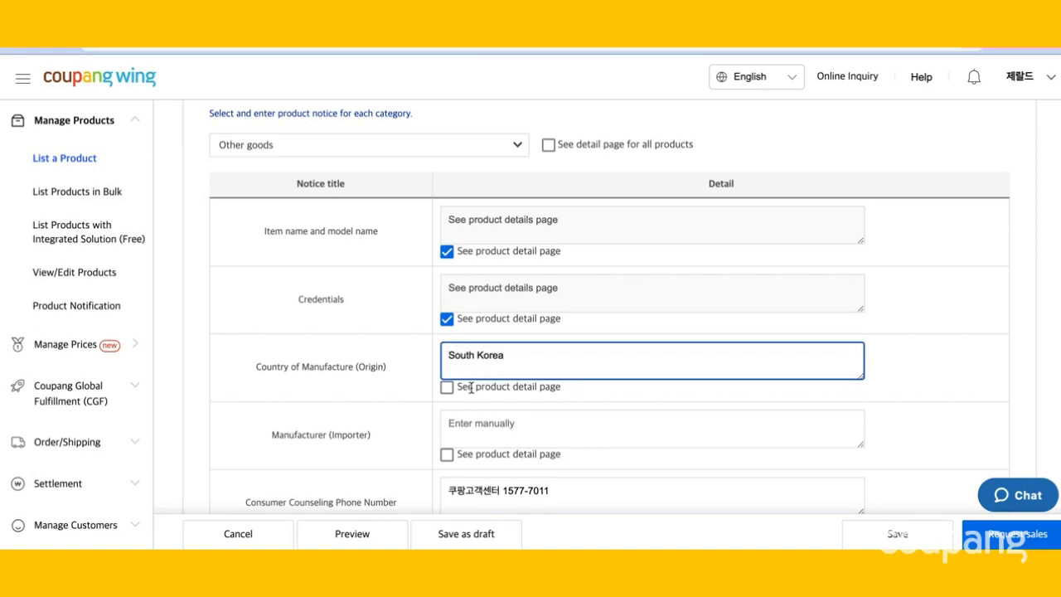
scroll(471, 386, down, 1)
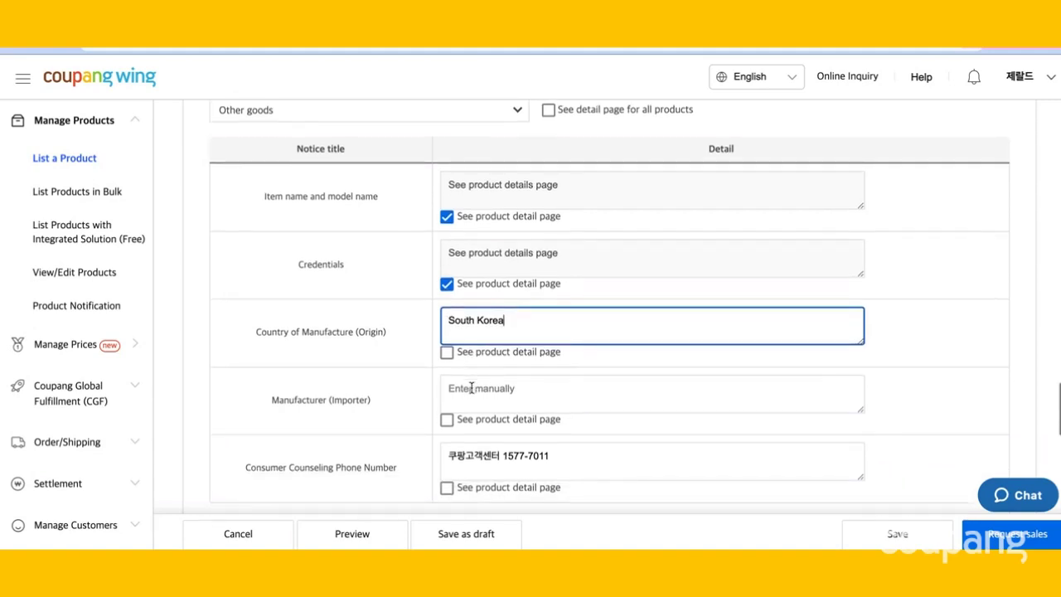
click(447, 419)
scroll(458, 443, down, 1)
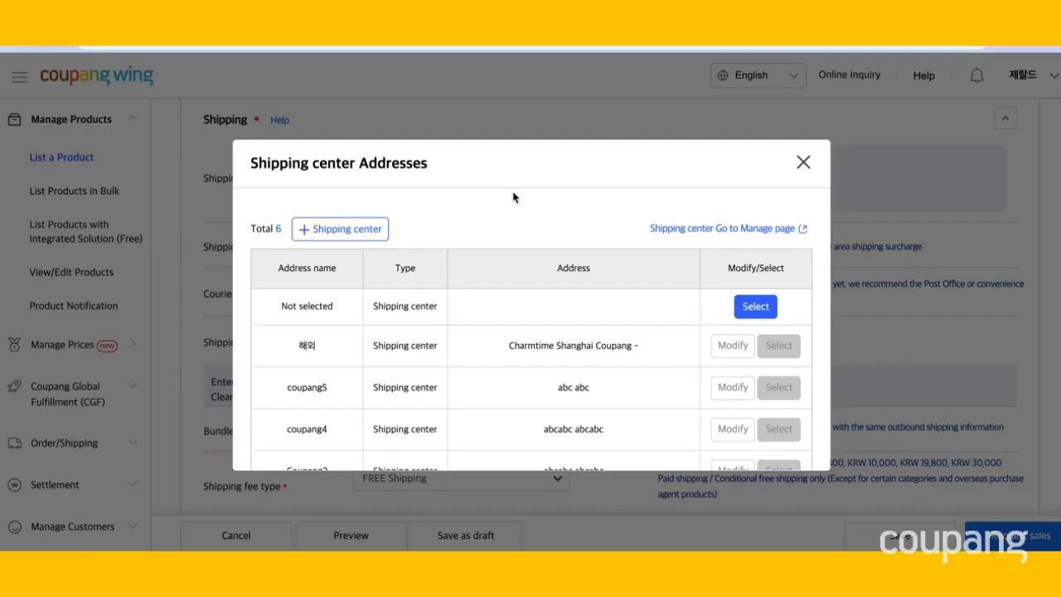
- Close the Shipping center Addresses dialog without choosing a shipping center
scroll(517, 274, down, 1)
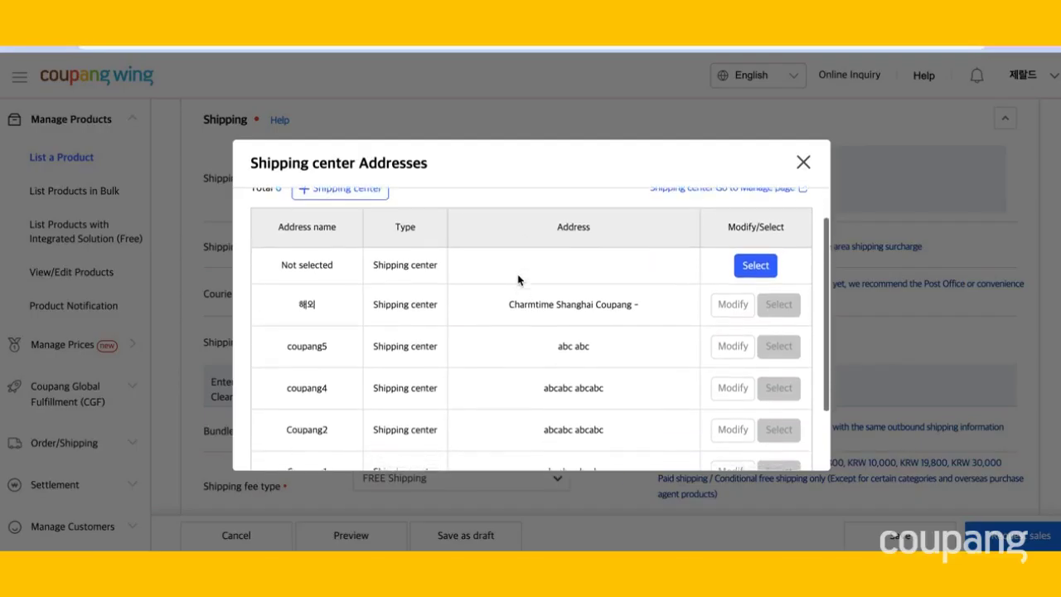
scroll(517, 273, down, 1)
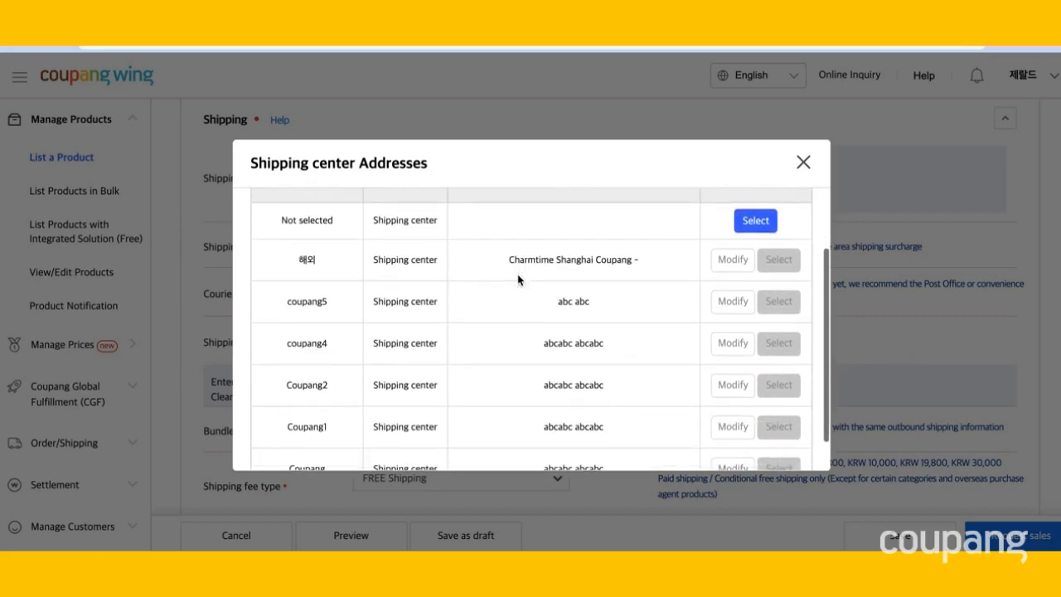
click(800, 166)
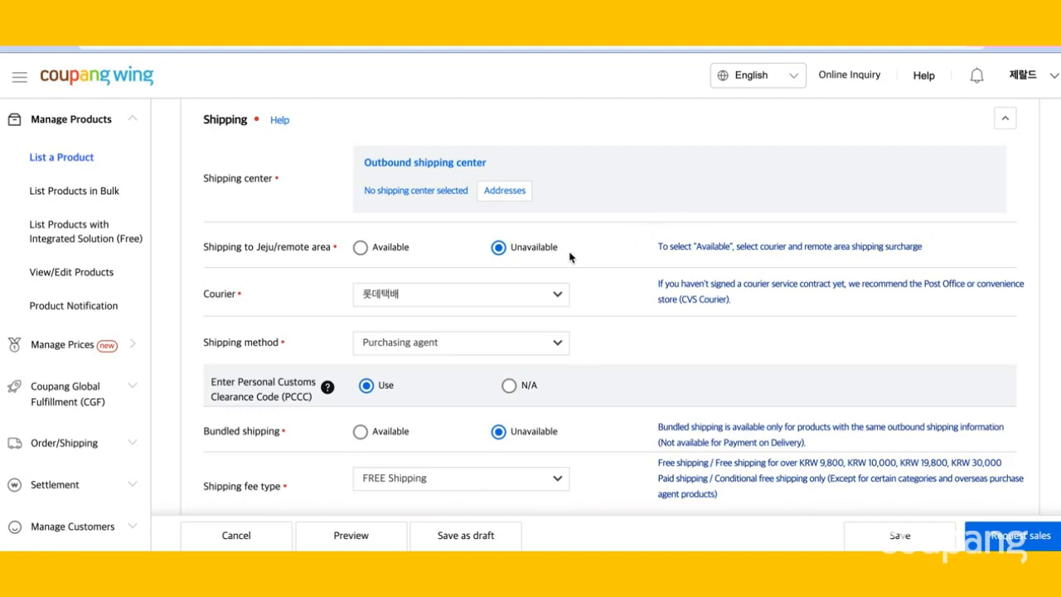
- Change the listing's courier to DHL
scroll(569, 257, down, 1)
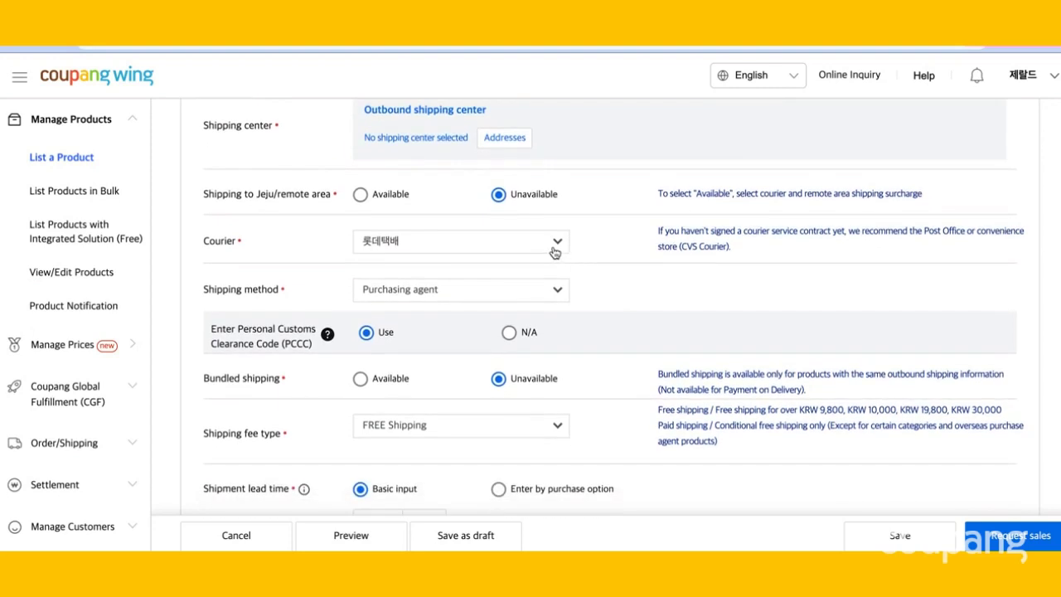
click(554, 252)
scroll(547, 286, down, 3)
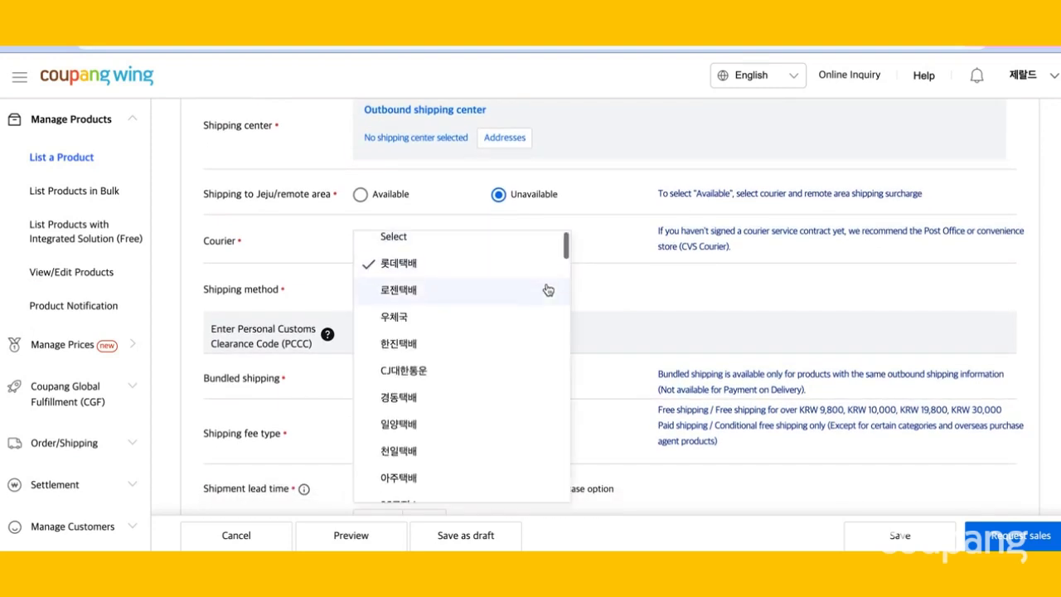
scroll(547, 289, down, 4)
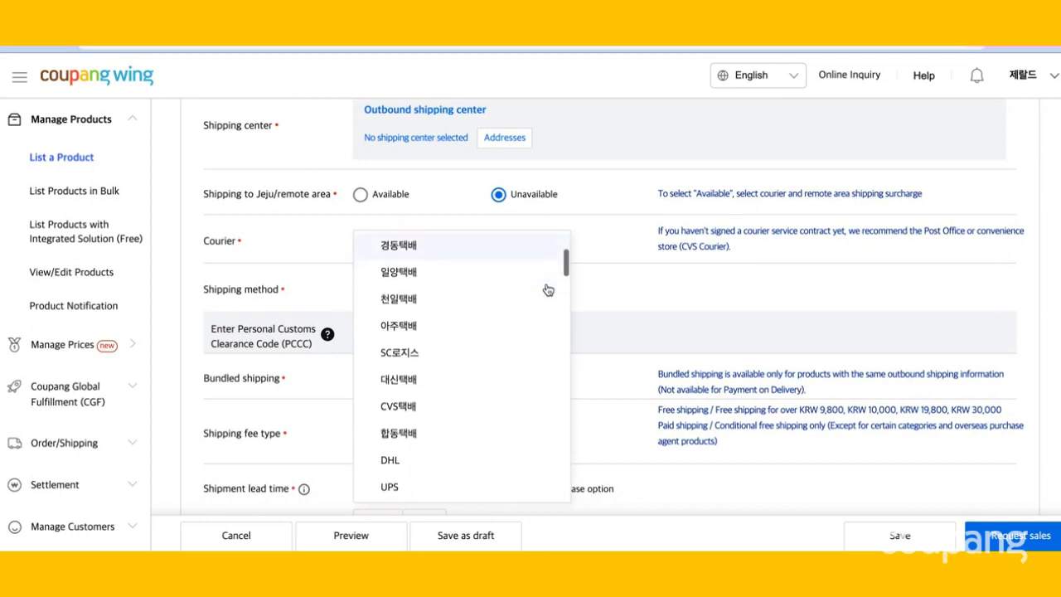
scroll(547, 289, down, 2)
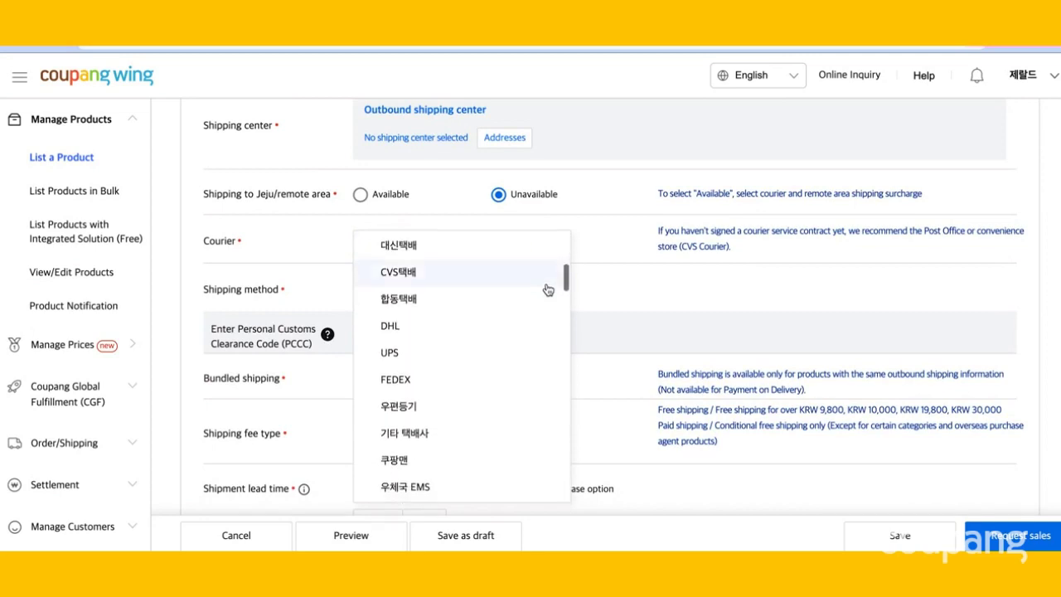
click(511, 332)
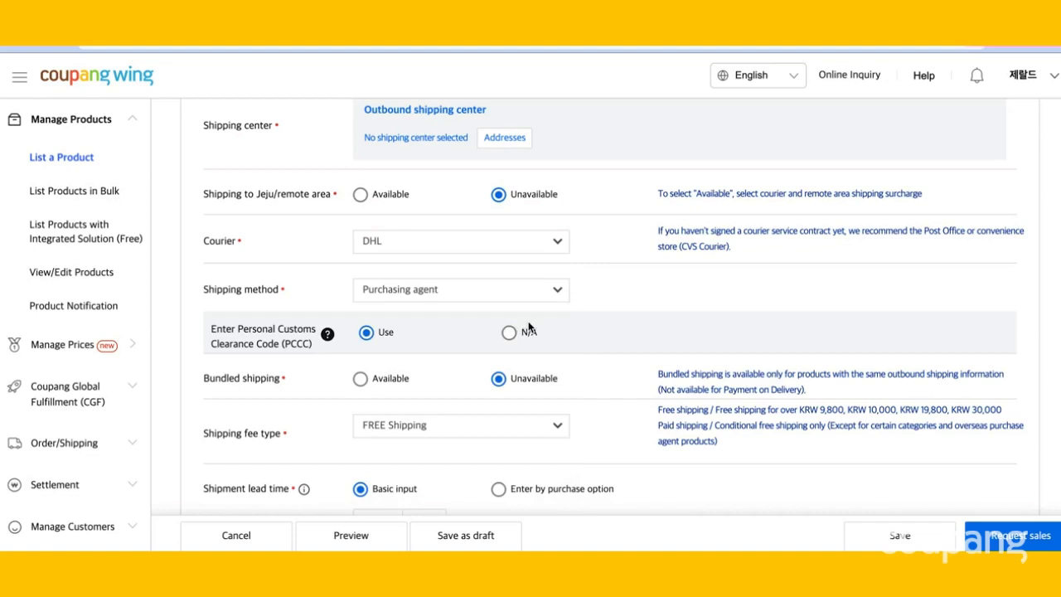
- Keep Purchasing agent as the shipping method
scroll(569, 306, down, 2)
scroll(569, 306, down, 2)
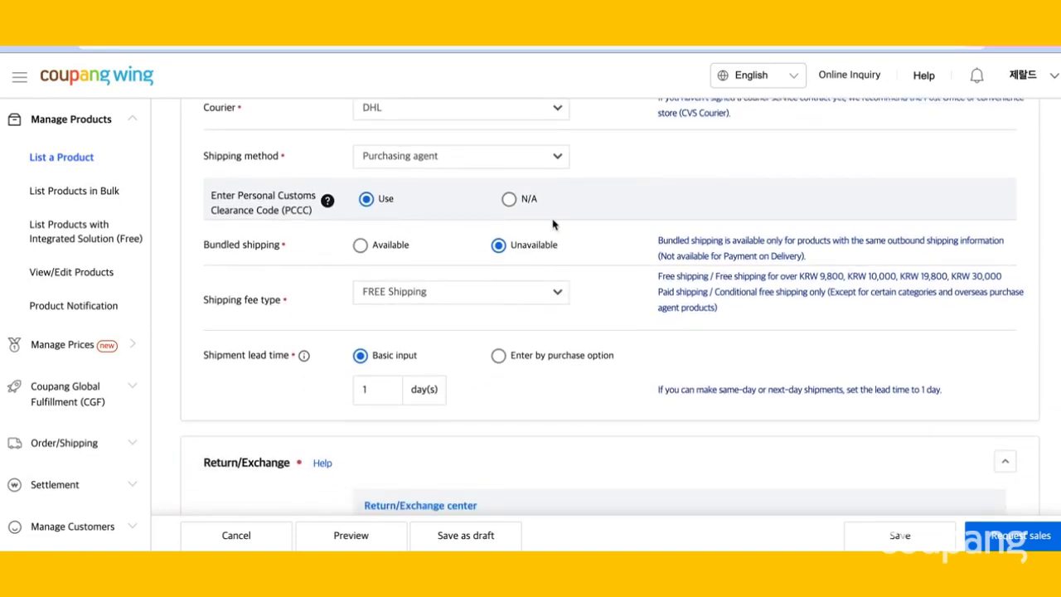
click(545, 161)
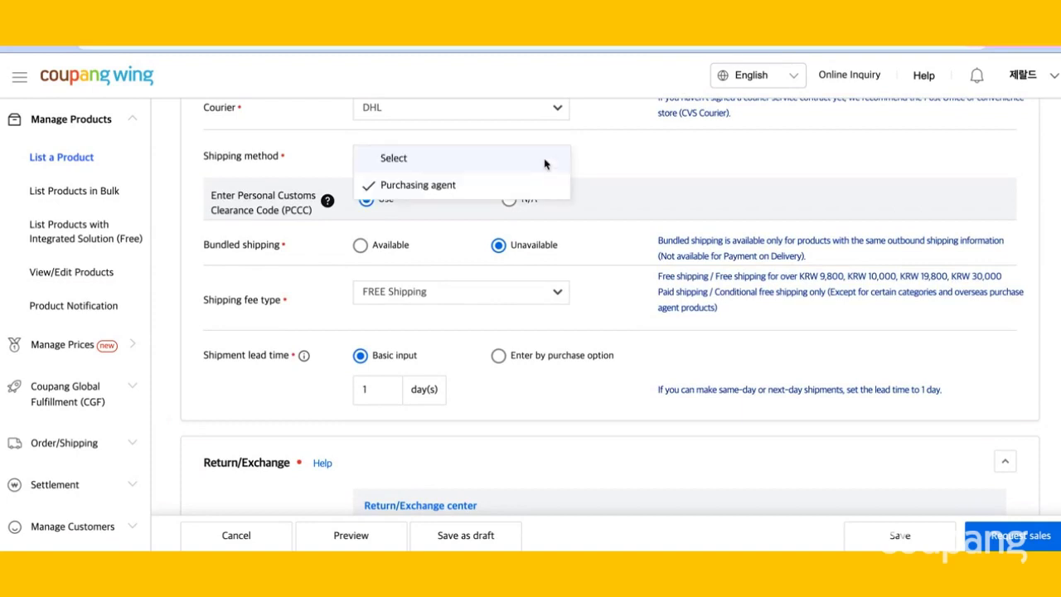
click(620, 177)
scroll(608, 225, down, 1)
scroll(607, 228, down, 2)
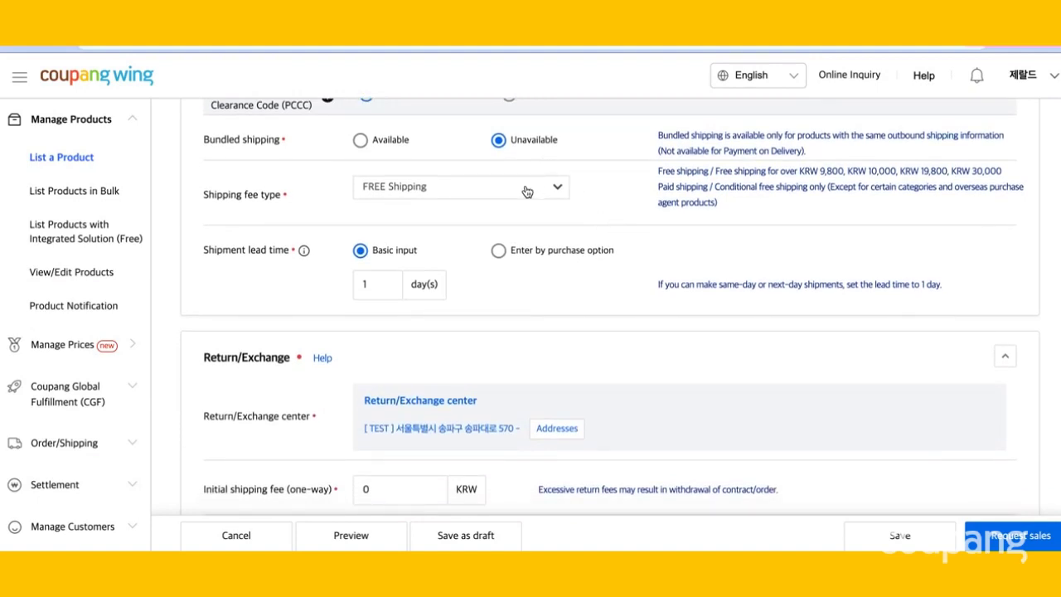
- Set the shipping fee type to 'Free shipping over 30,000'
click(526, 191)
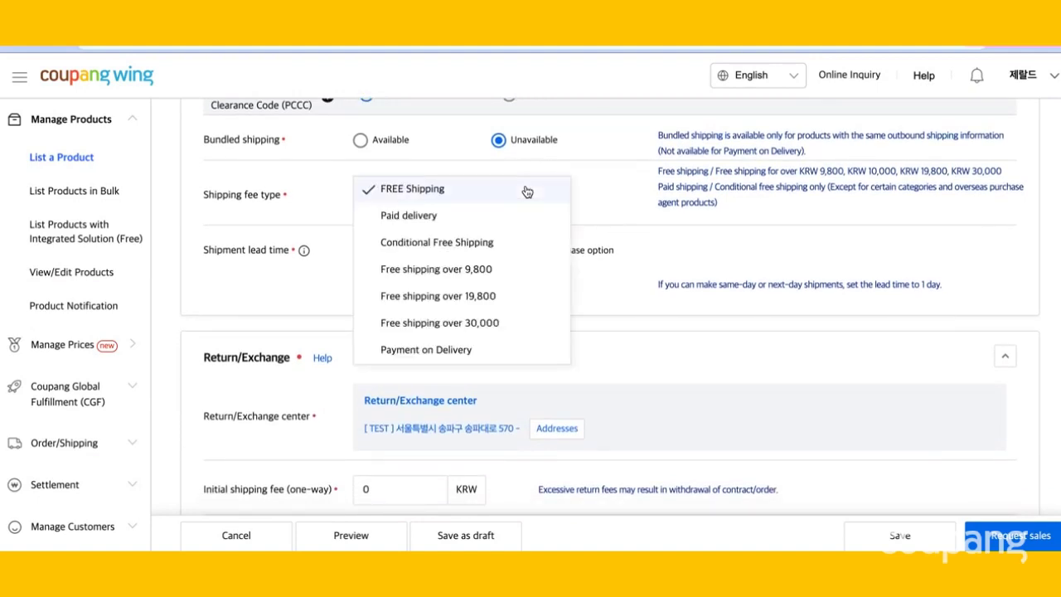
click(511, 322)
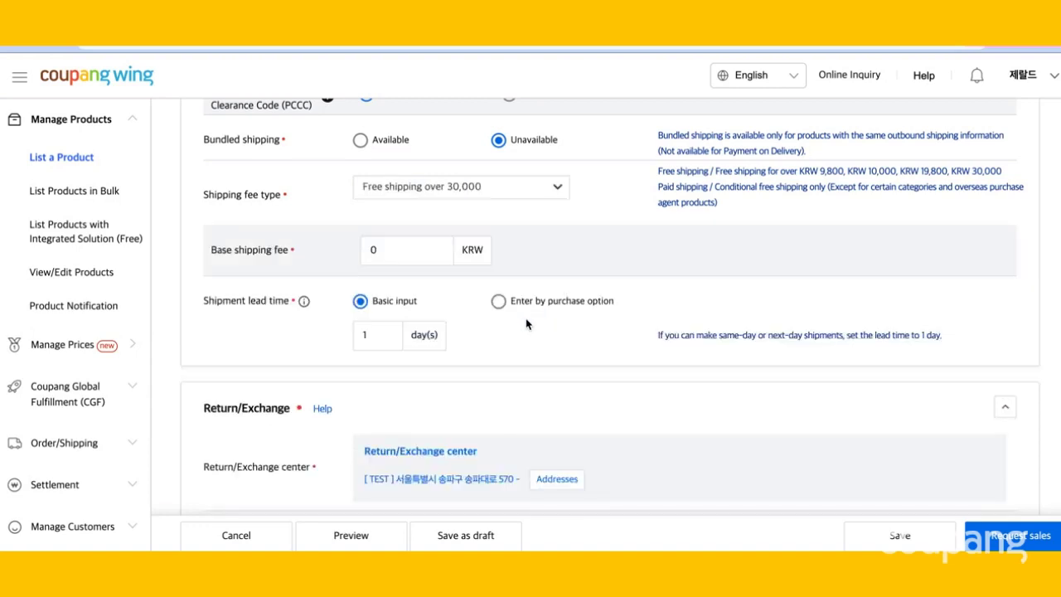
scroll(534, 341, down, 1)
scroll(535, 341, down, 1)
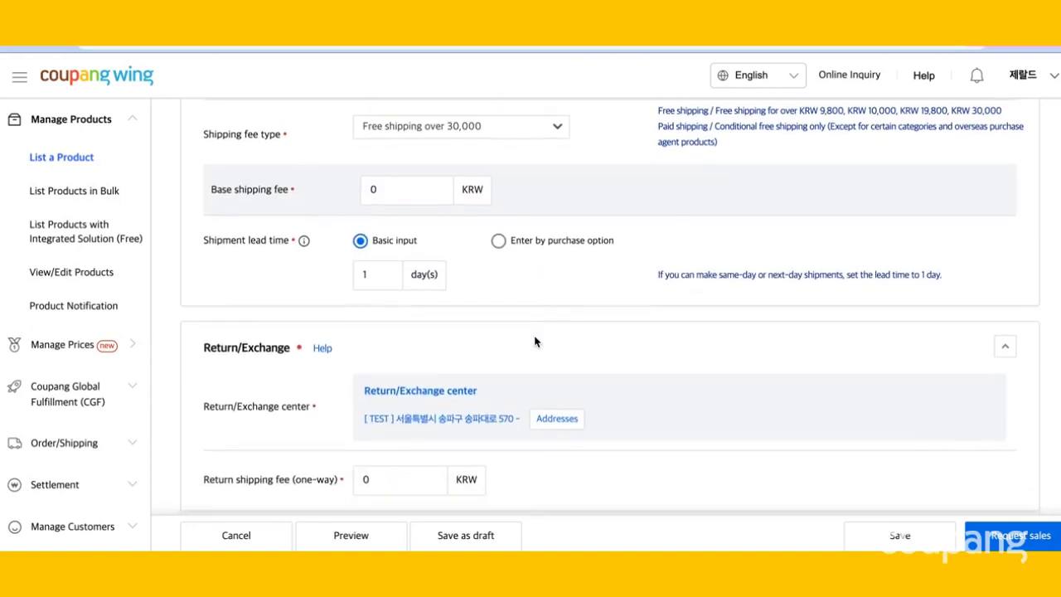
- Replace the base shipping fee of 0 with 2900 KRW
click(388, 196)
key(BackSpace)
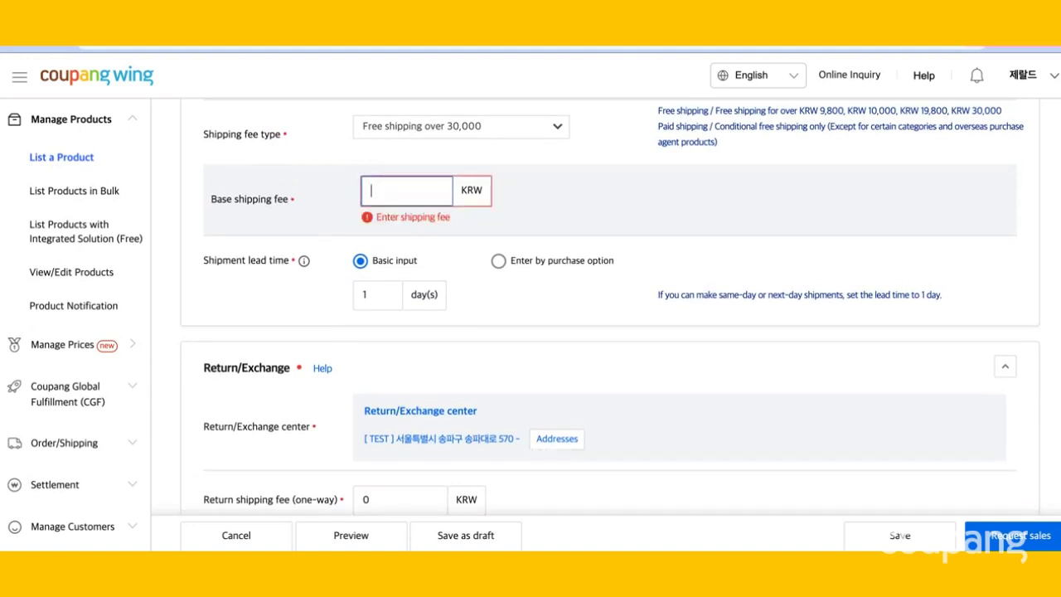
text(2900)
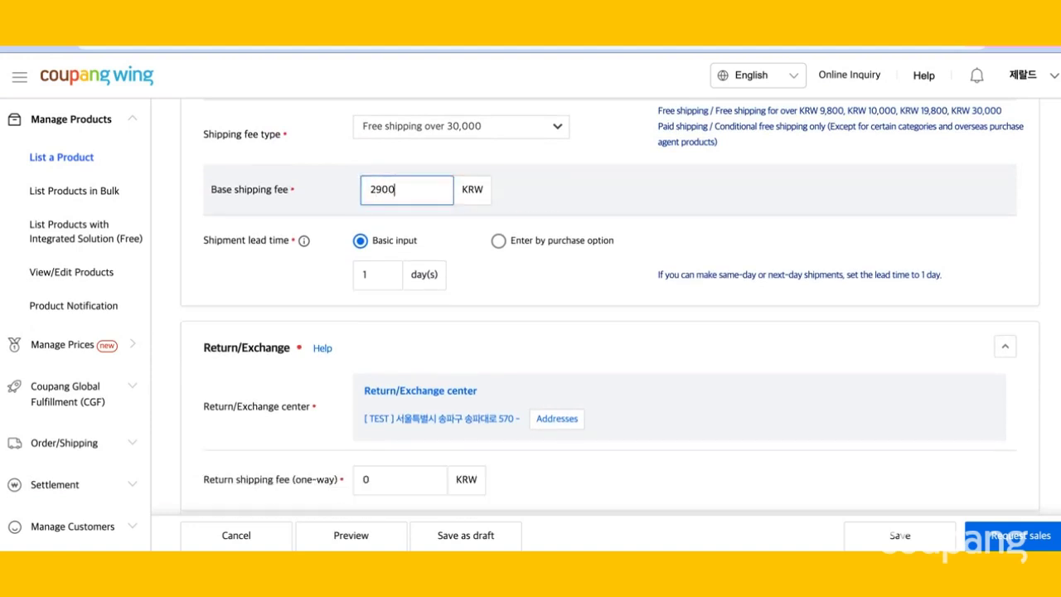
click(549, 281)
scroll(550, 281, down, 1)
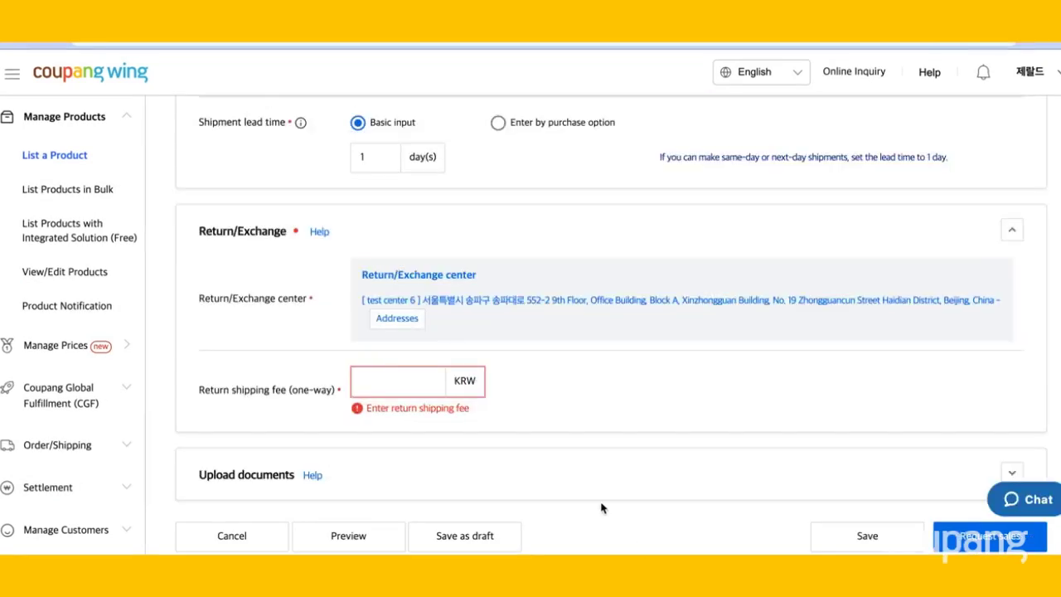
- Select test center 6 as the return/exchange center and enter a 2900 KRW one-way return fee
click(402, 323)
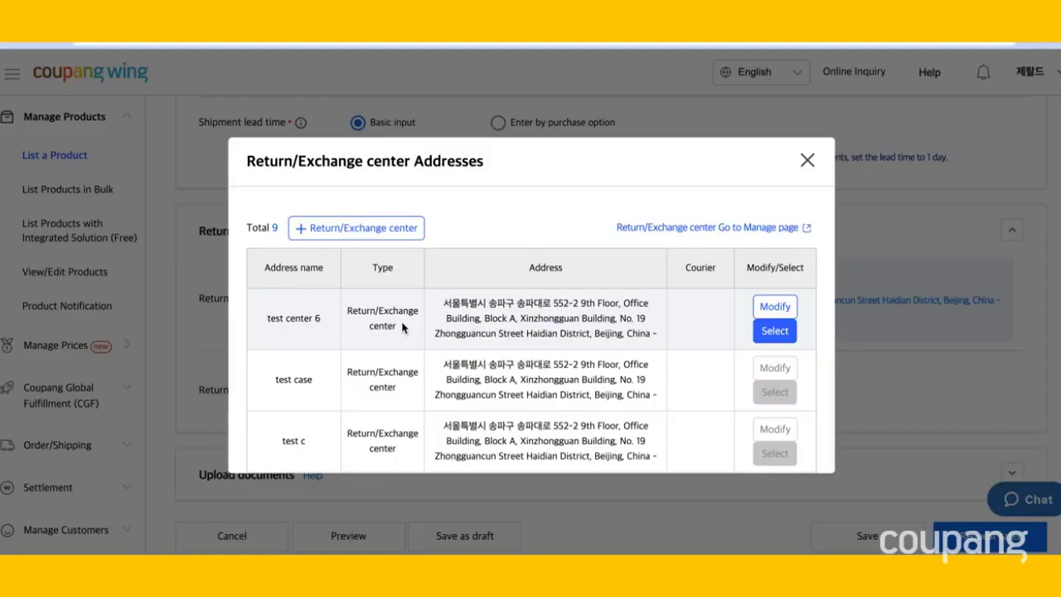
click(775, 330)
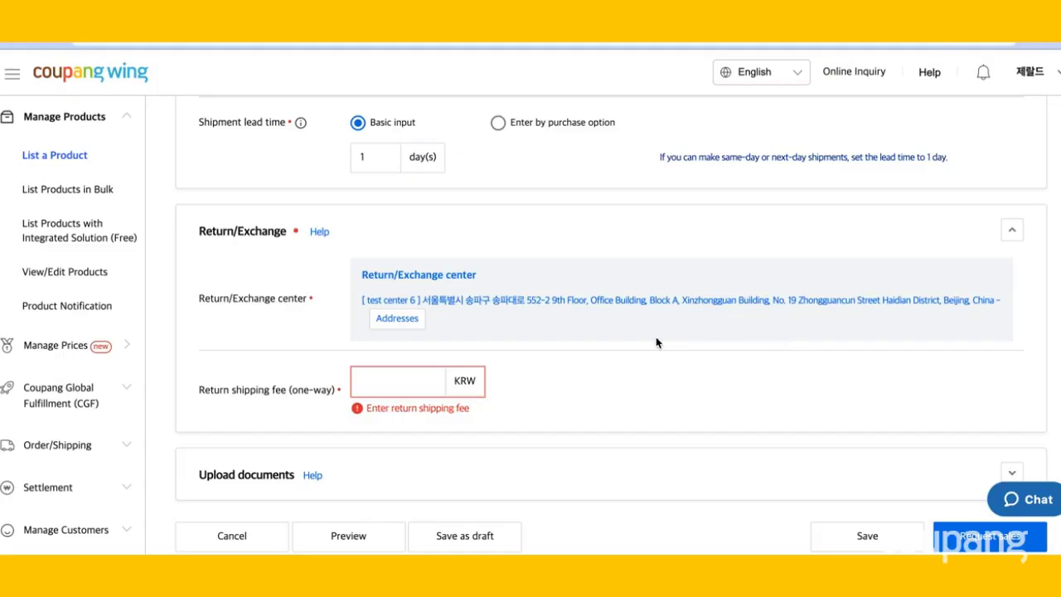
click(421, 388)
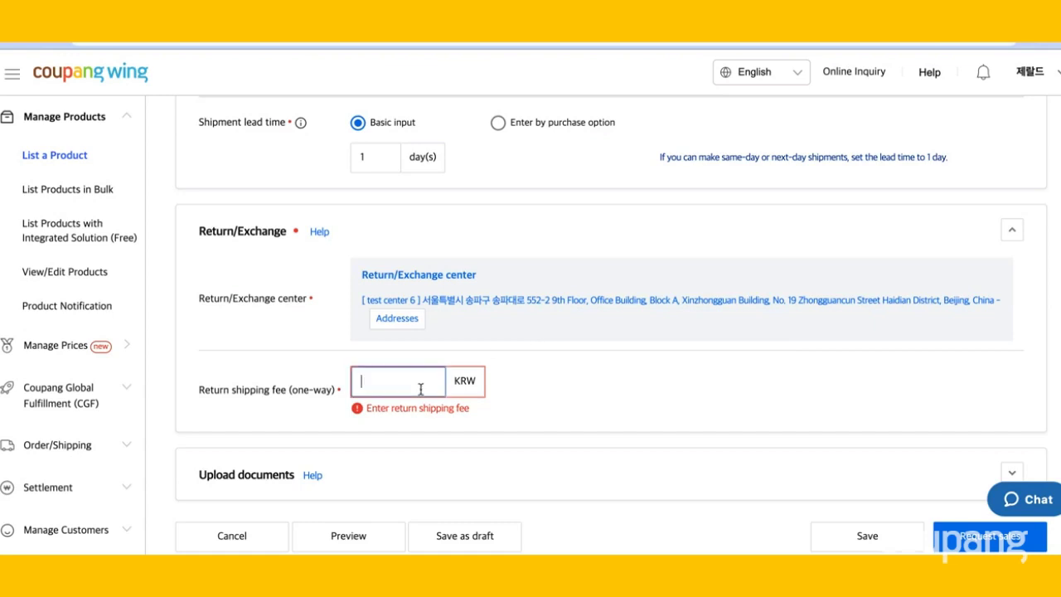
text(2900)
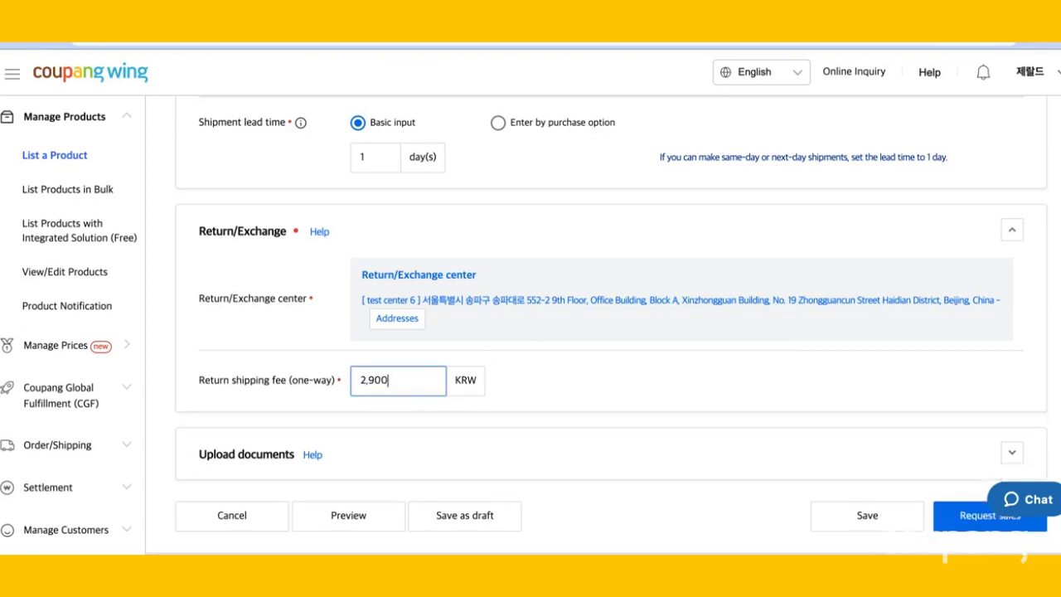
scroll(421, 456, down, 1)
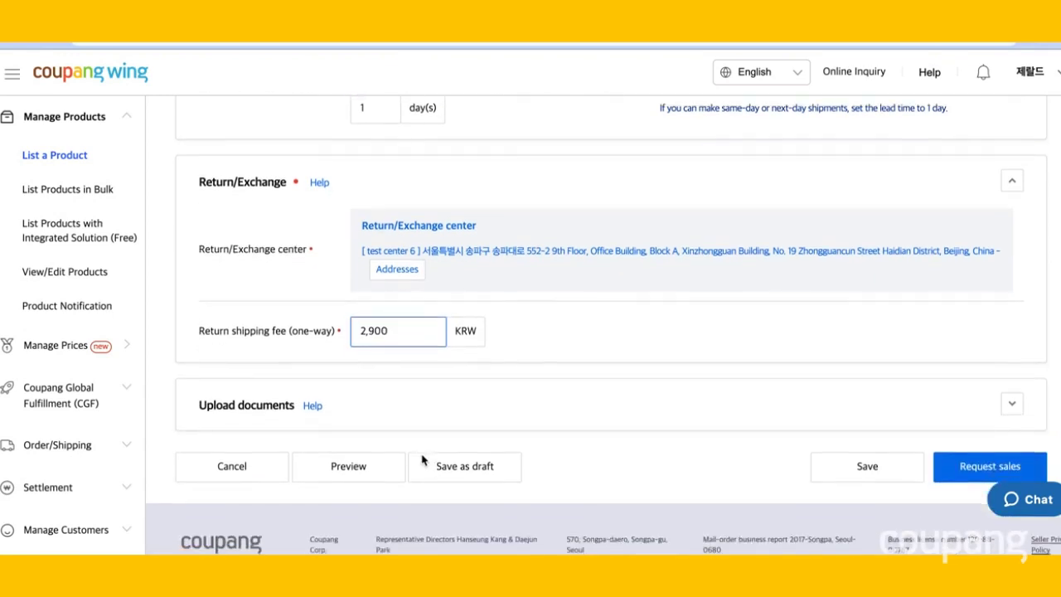
click(360, 469)
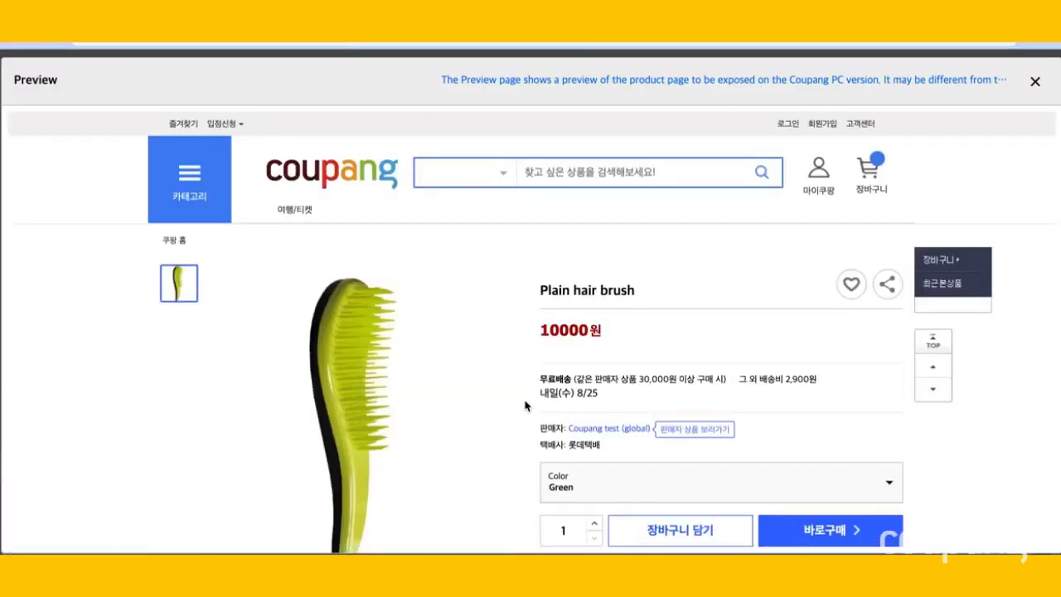
scroll(561, 445, down, 2)
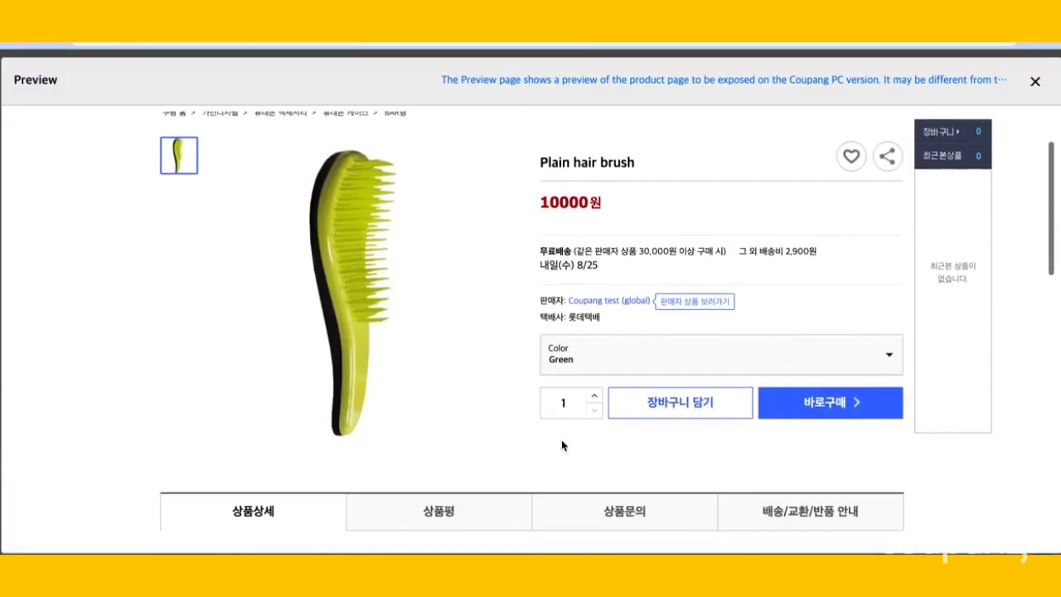
scroll(561, 445, down, 1)
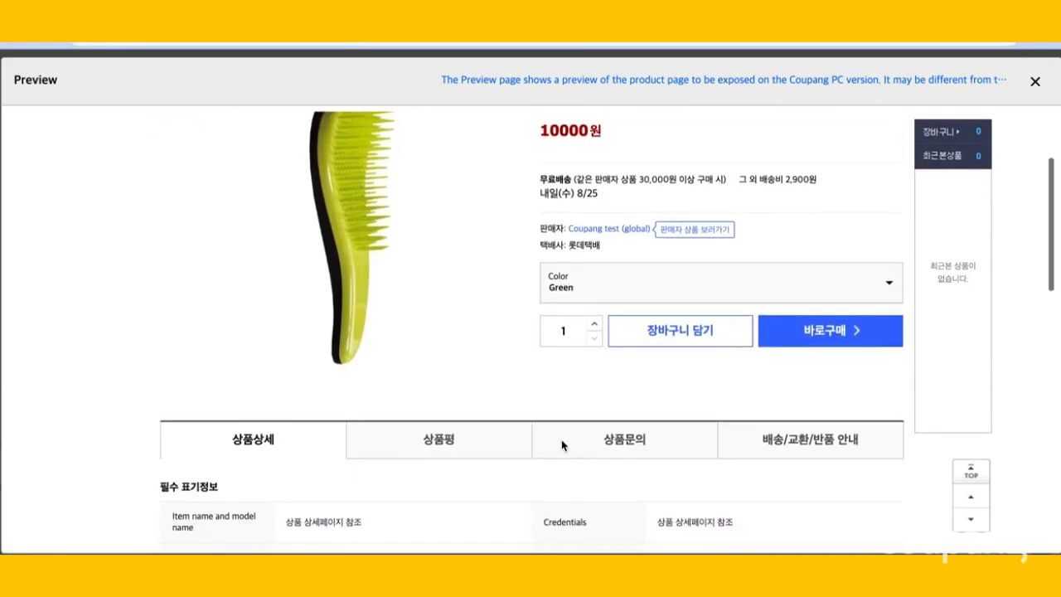
scroll(561, 445, down, 4)
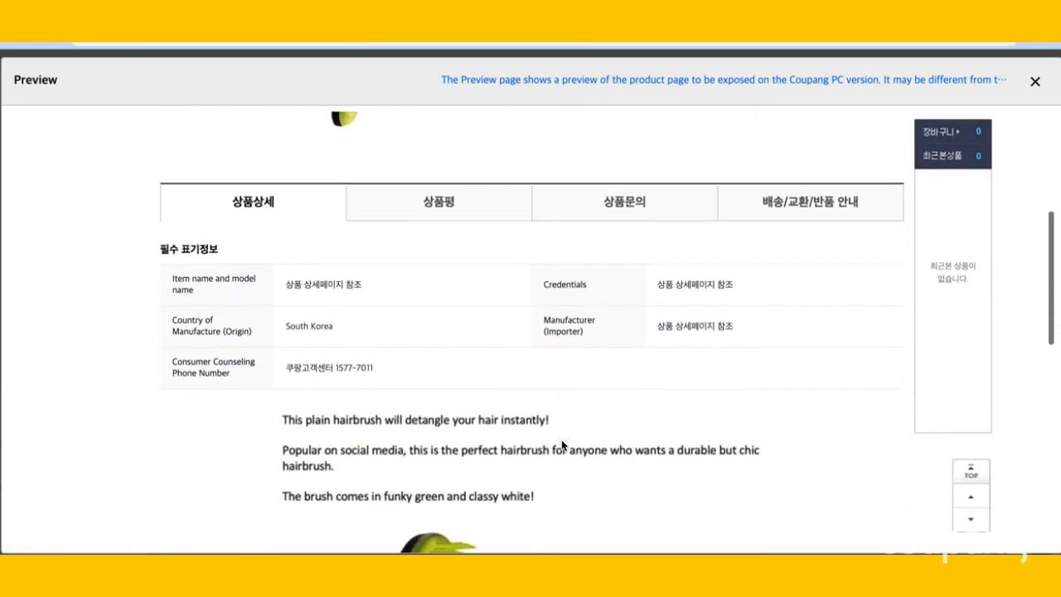
scroll(561, 445, down, 3)
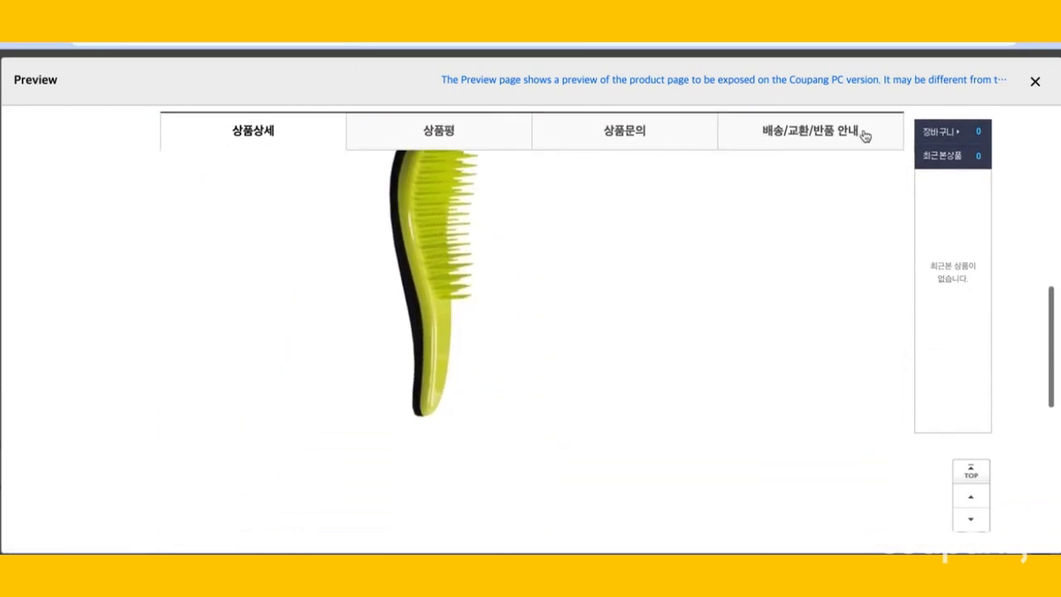
click(1035, 82)
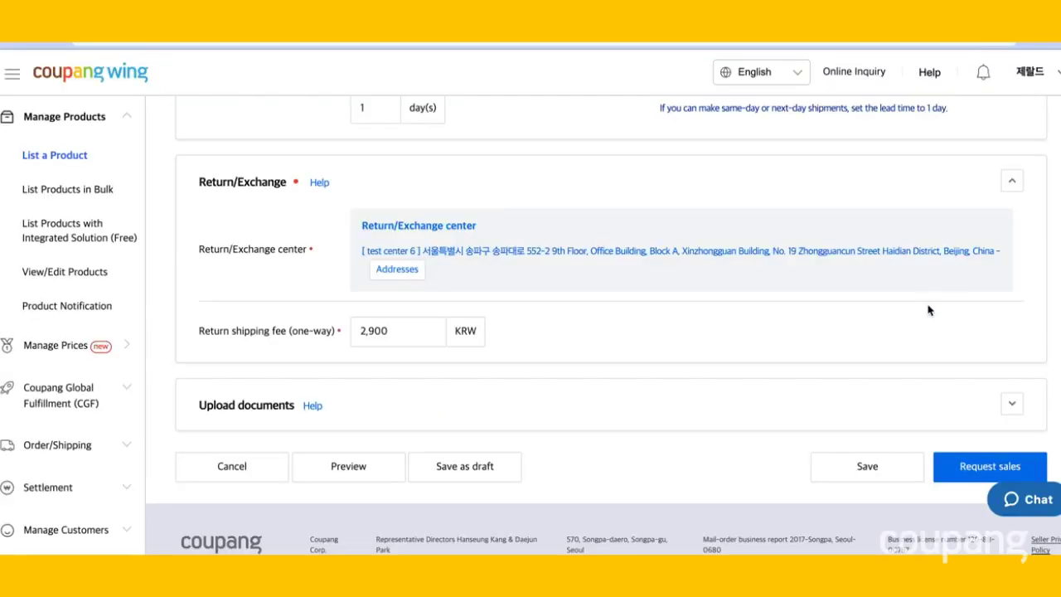
- Request sales for the Plain hair brush listing and confirm the approval request
scroll(934, 364, down, 1)
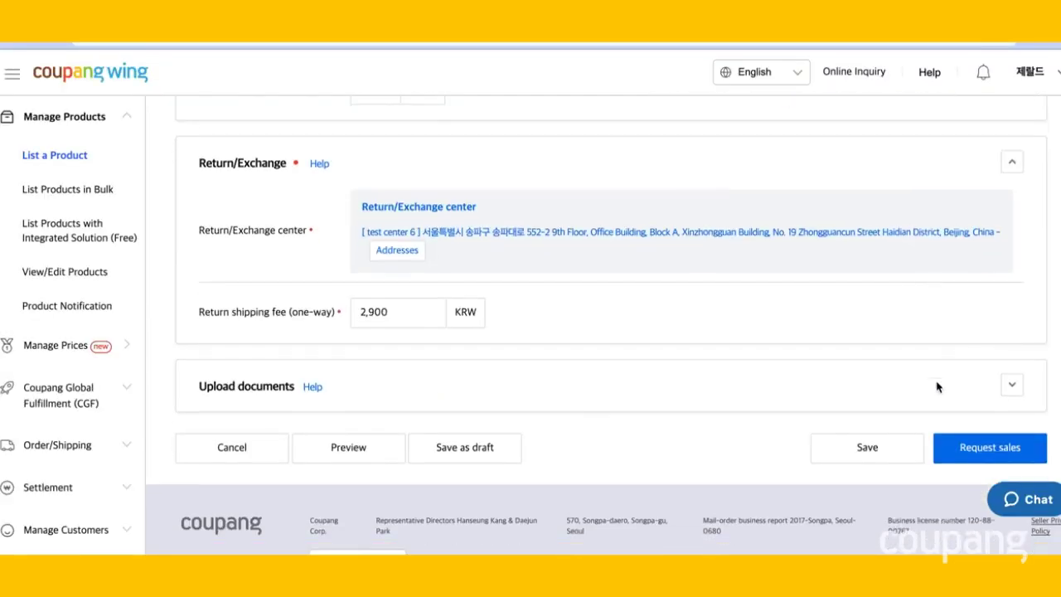
click(968, 448)
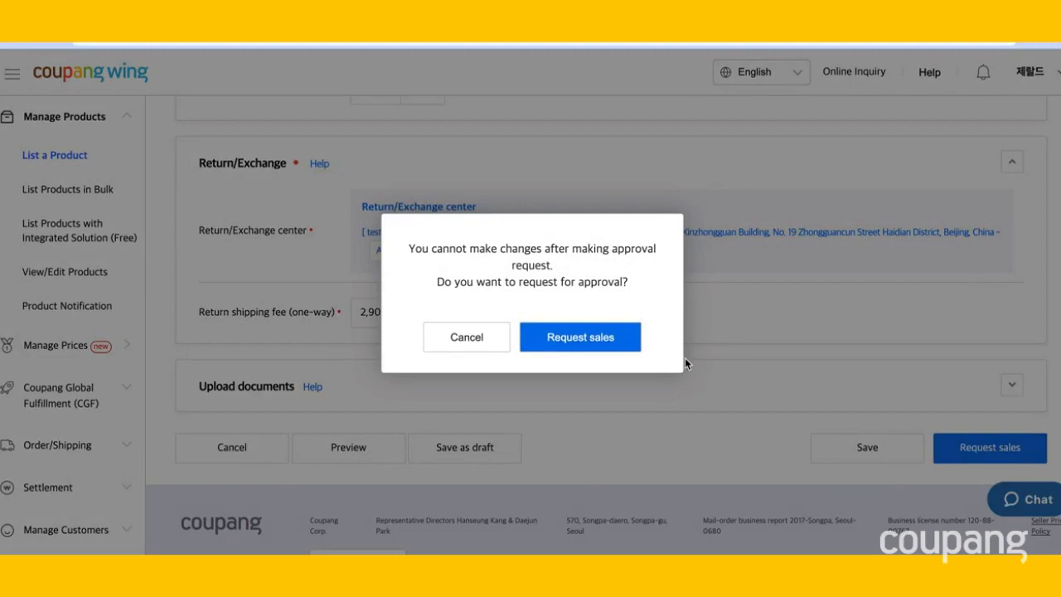
click(553, 339)
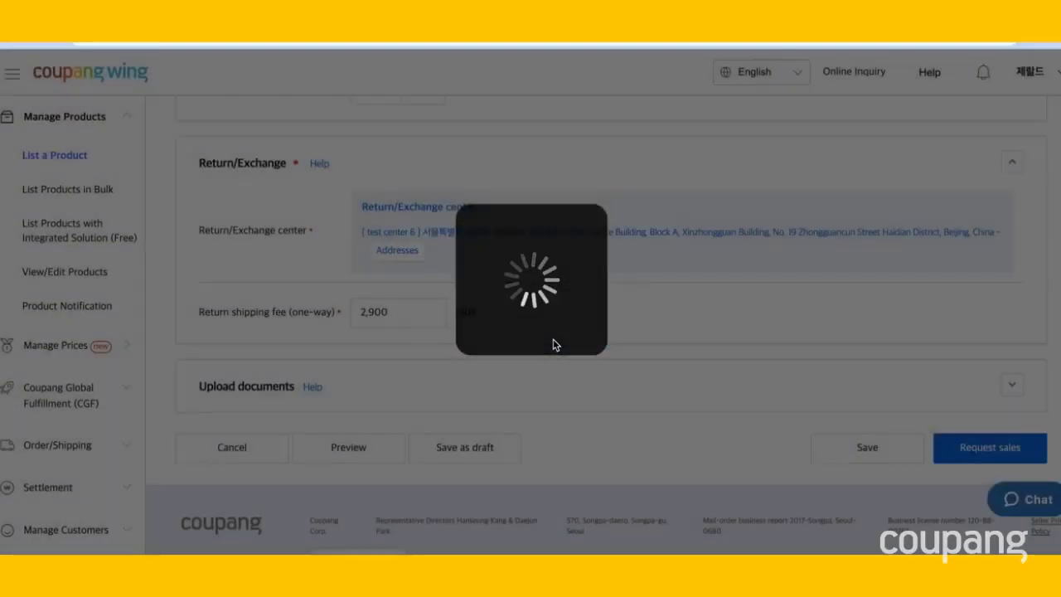